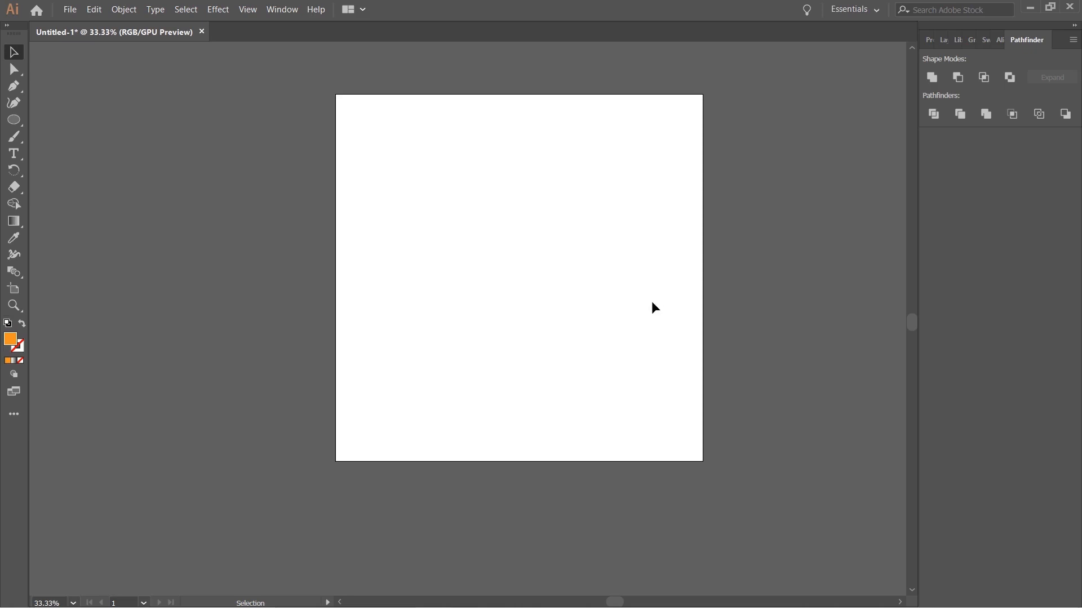
left_click(281, 11)
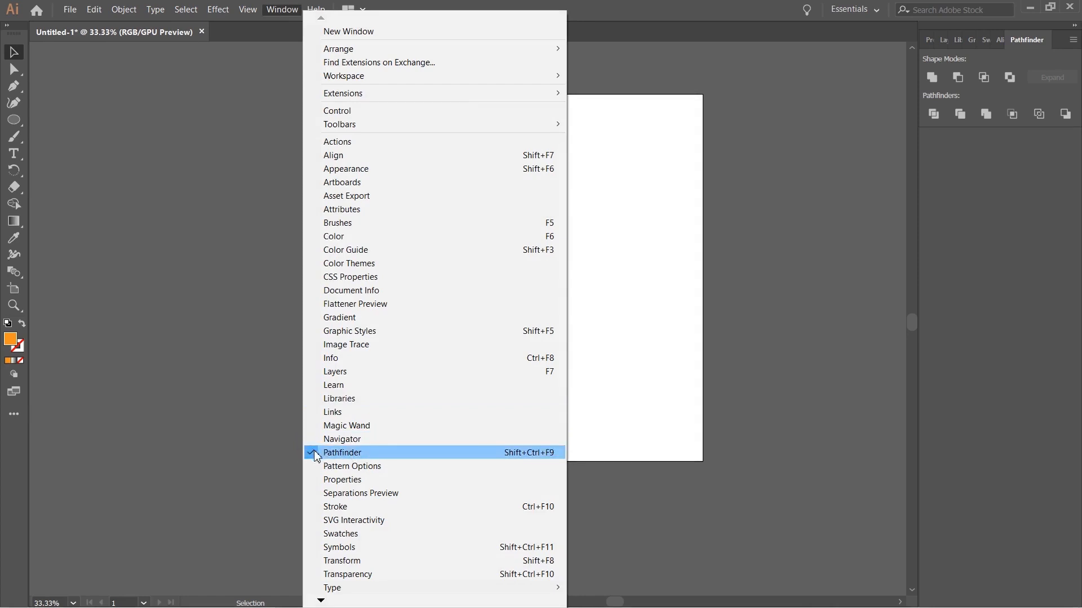
left_click(1018, 88)
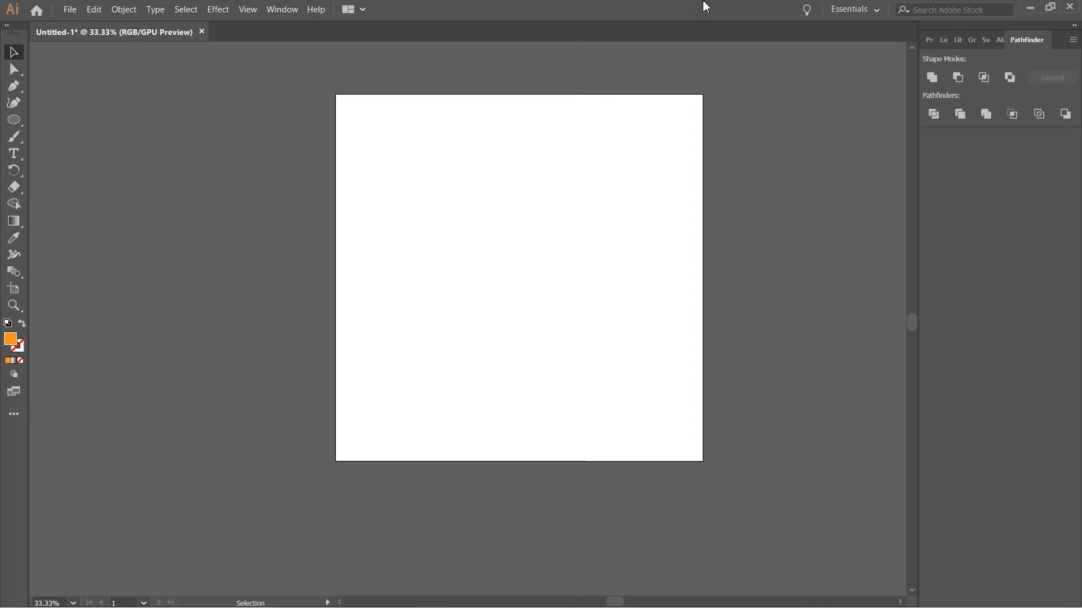
left_click(282, 10)
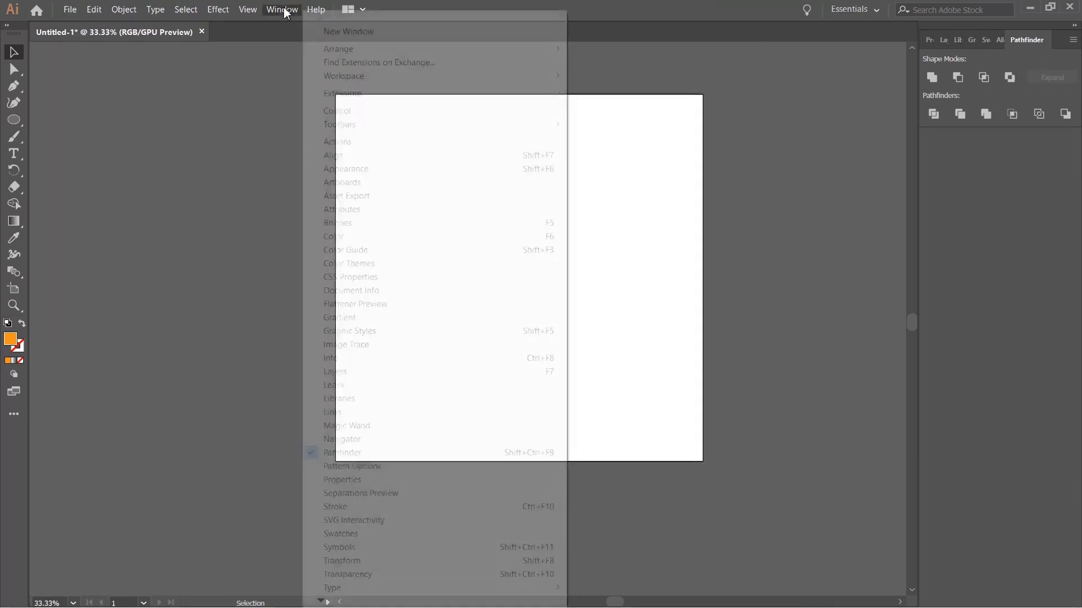
key("Escape")
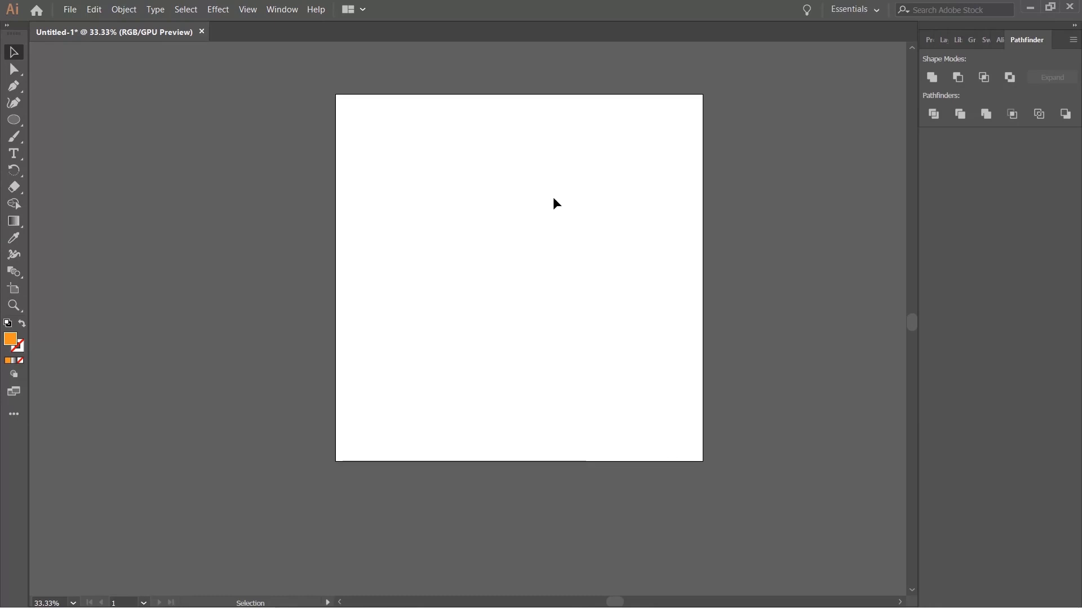
Draw an orange circle about 311 px across with the Ellipse tool and place two copies beside it in a row.
left_click(14, 120)
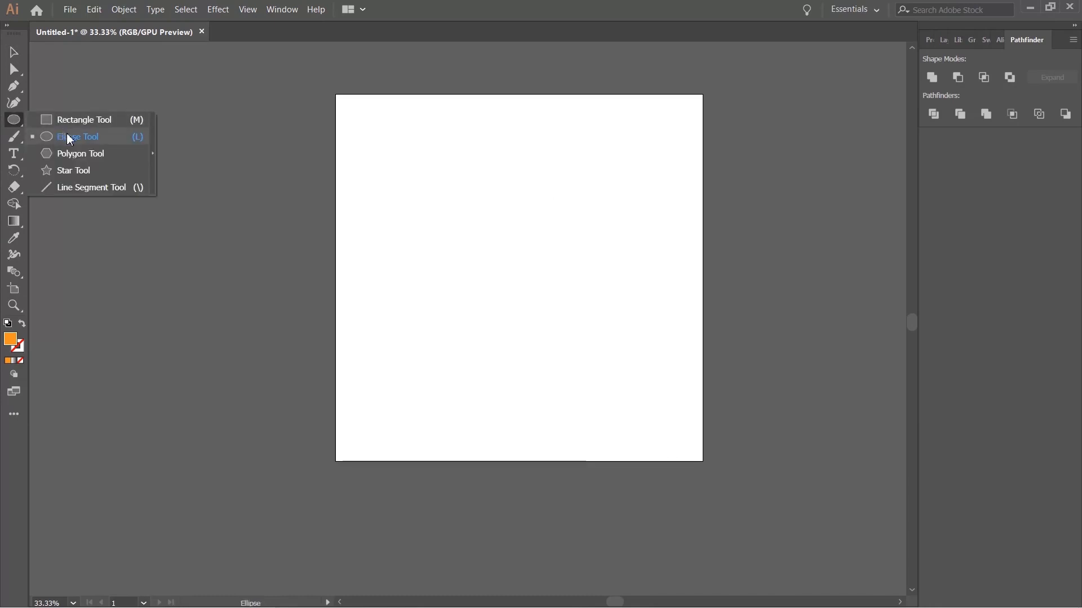
left_click(69, 139)
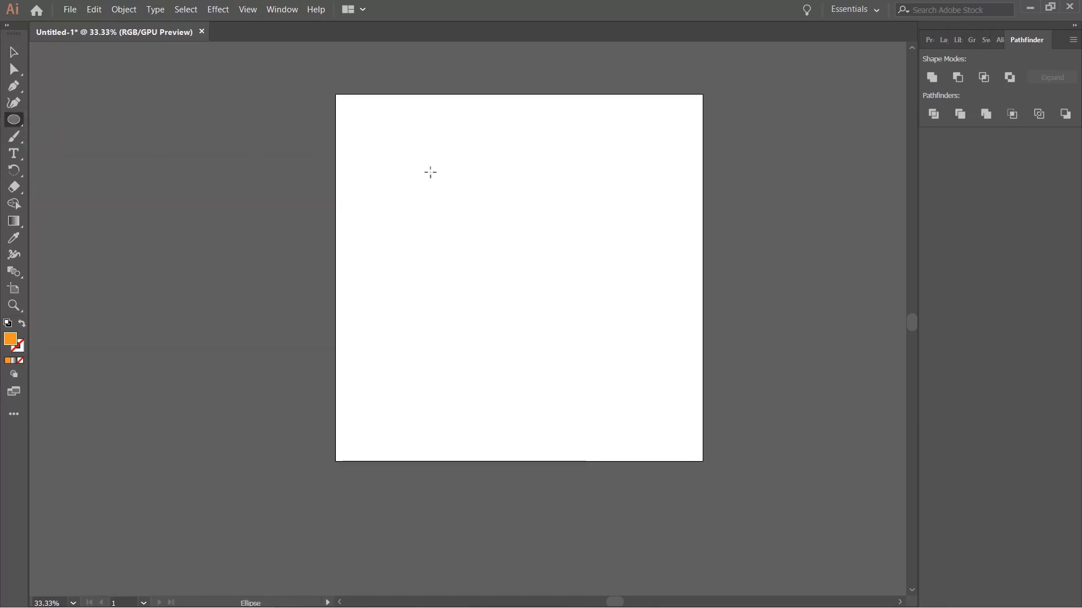
left_click_drag(355, 151, 470, 265)
left_click(14, 52)
left_click(506, 231)
left_click_drag(429, 213, 557, 213)
left_click_drag(557, 228, 690, 236)
key("ctrl+equal")
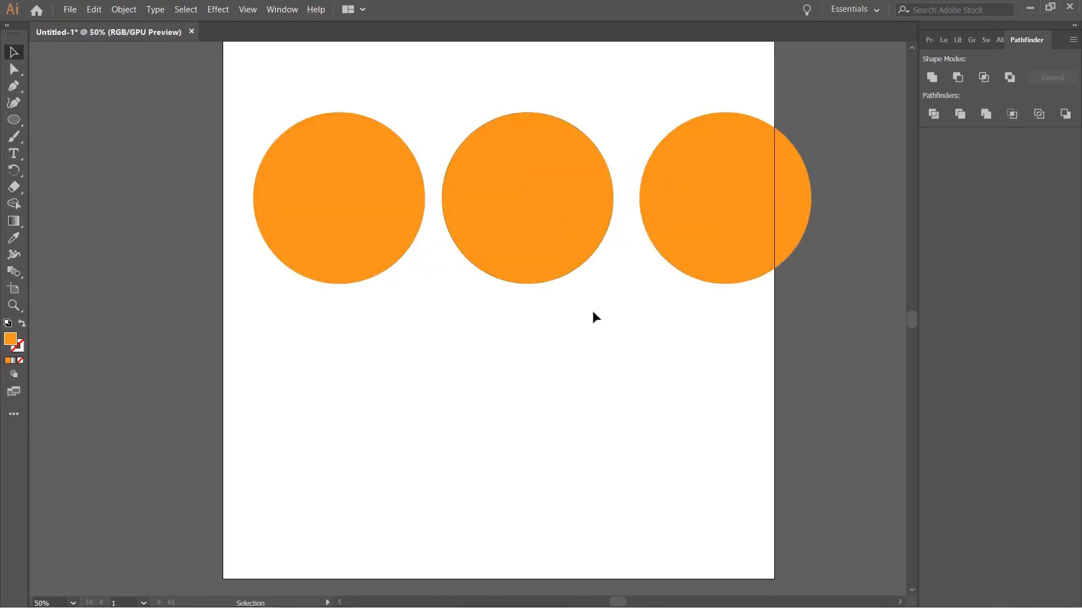
Move the second and third circles toward the first so that all three overlap in a cluster.
scroll(437, 285, "up", 1)
left_click_drag(498, 271, 424, 229)
left_click_drag(746, 252, 432, 317)
left_click(607, 315)
Unite the three overlapping circles with the Pathfinder Unite mode and move the combined shape around.
left_click_drag(595, 125, 213, 369)
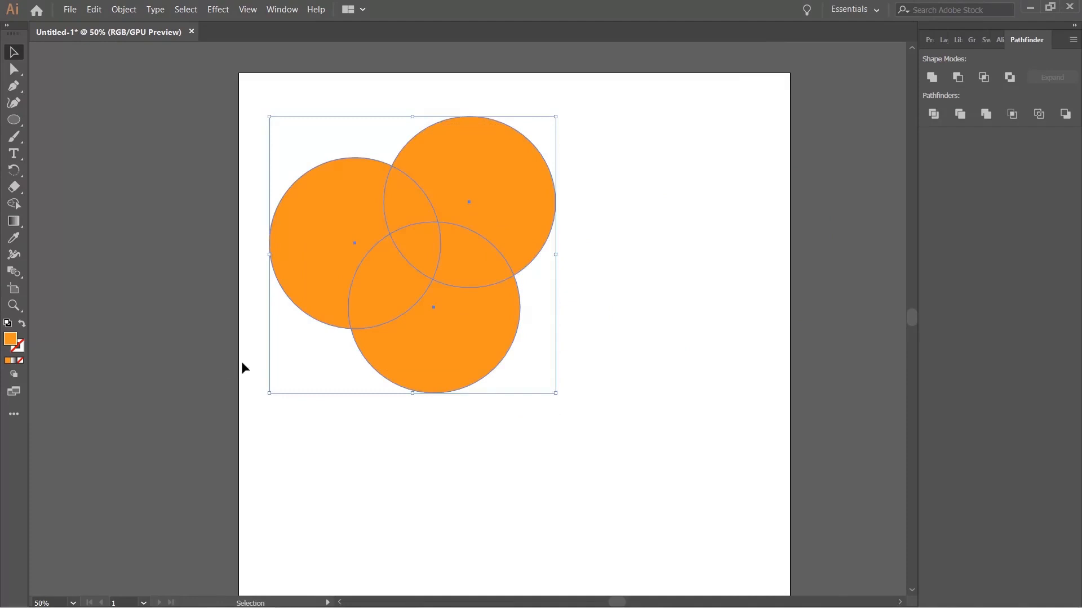
left_click(933, 79)
mouse_move(445, 320)
left_mouse_down()
mouse_move(466, 326)
mouse_move(441, 307)
left_mouse_up()
left_click_drag(485, 349, 506, 387)
left_click_drag(419, 320, 441, 314)
Undo the moves of the combined shape and the union of the three circles.
key("ctrl+z")
key("ctrl+z")
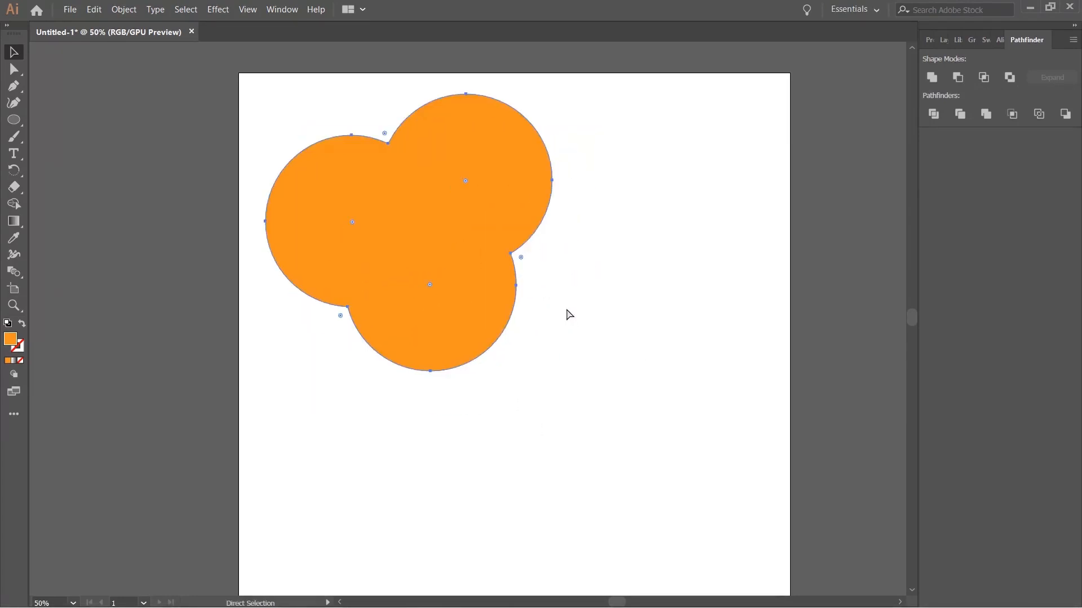
key("ctrl+z")
key("ctrl+z")
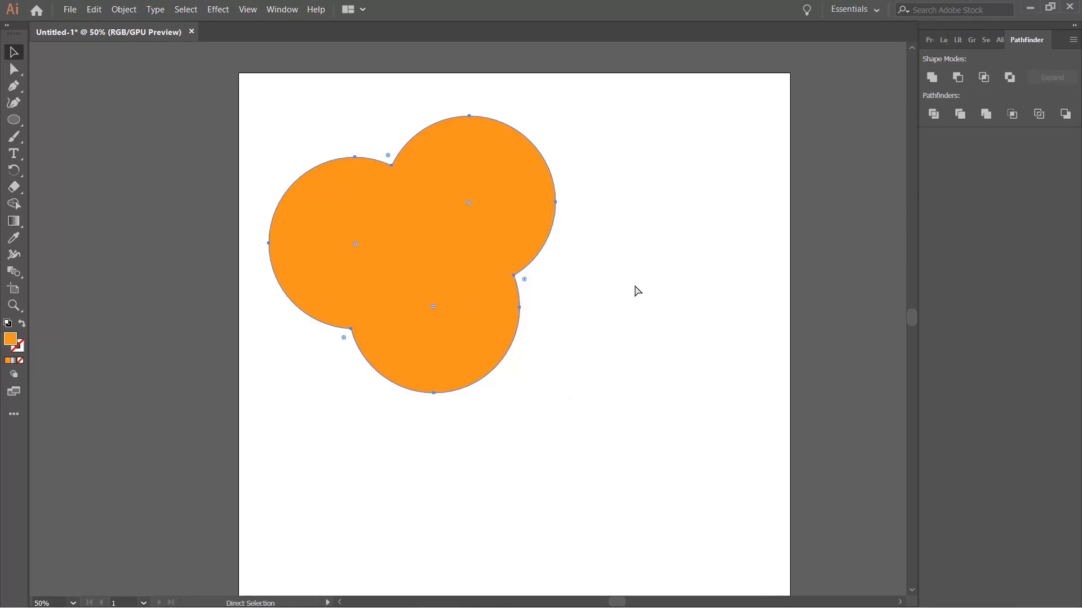
key("ctrl+z")
Move the lowest circle off the artboard's right side and lower the upper circle so it overlaps the first one.
left_click(634, 285)
left_click_drag(472, 350, 653, 471)
left_click_drag(631, 360, 926, 184)
left_click_drag(476, 174, 472, 245)
Unite the two overlapping orange circles into one shape and undo the union.
left_click_drag(297, 92, 453, 293)
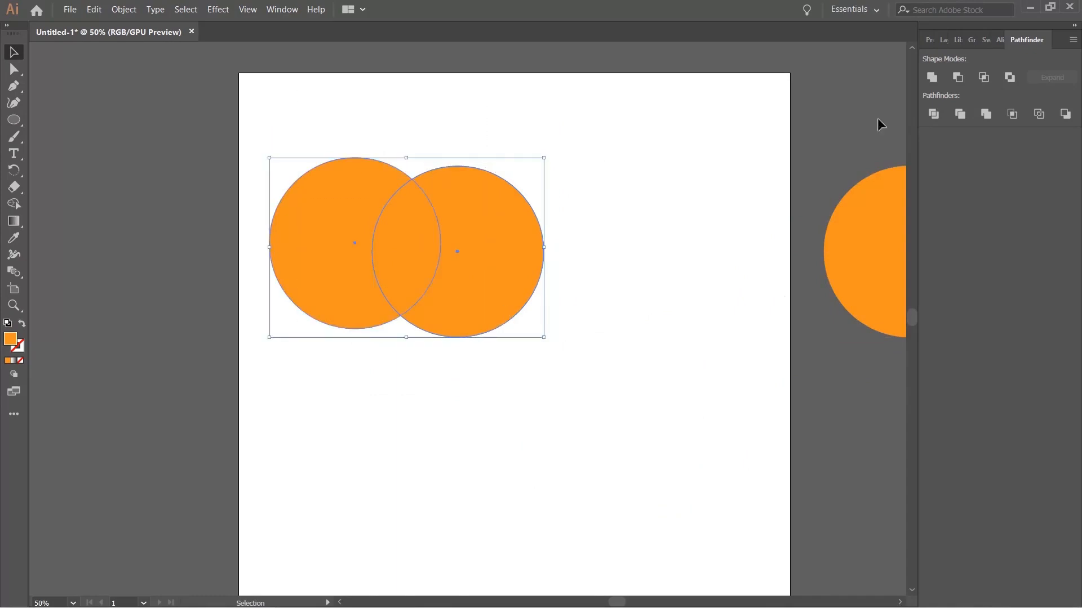
left_click(932, 77)
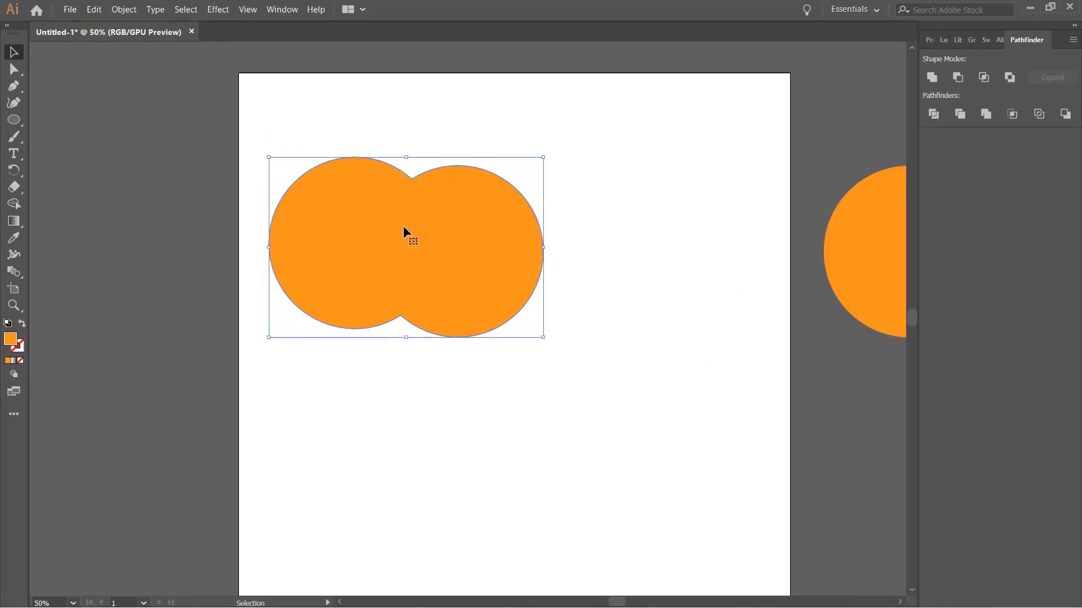
key("ctrl+z")
Separate the two circles on the artboard and set them side by side at the same height, slightly lower down.
left_click(606, 274)
left_click_drag(519, 302, 610, 315)
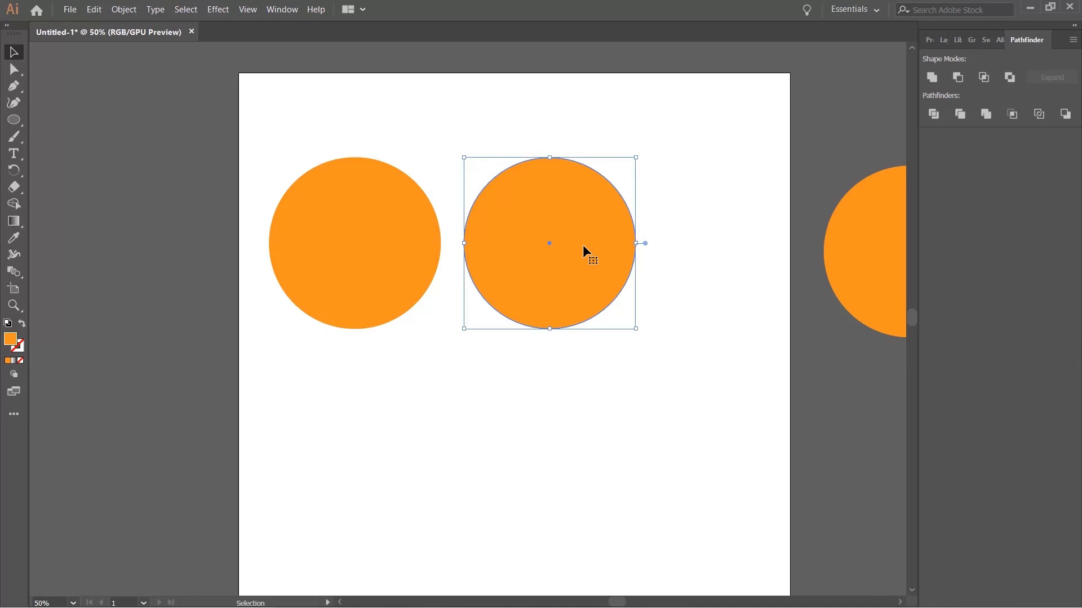
left_click(671, 323)
scroll(389, 273, "up", 1)
left_click_drag(389, 272, 388, 299)
left_click_drag(548, 280, 548, 310)
left_click(660, 268)
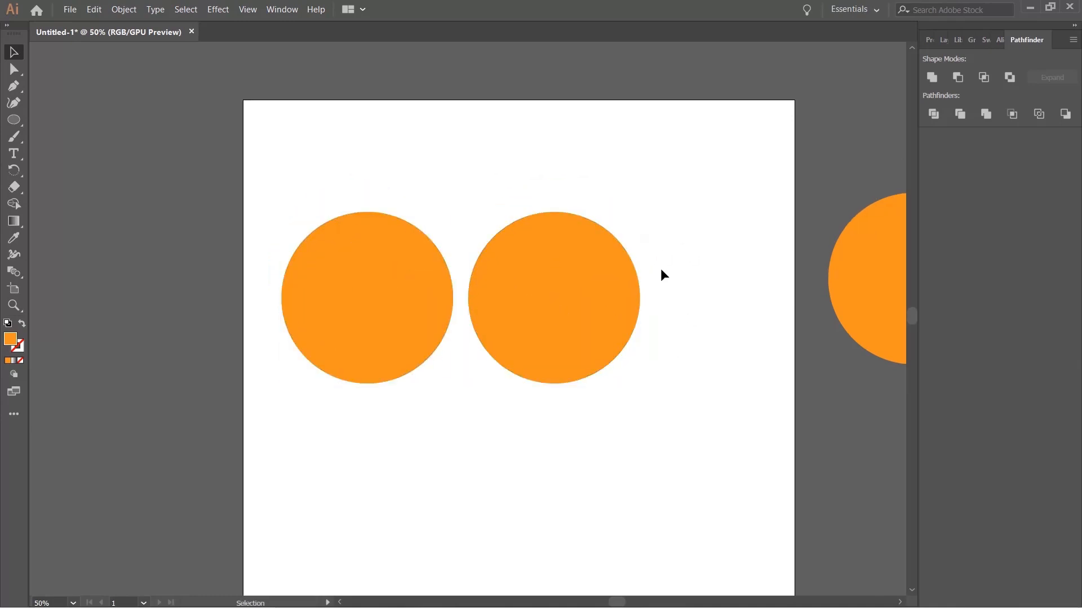
Fill the right circle on the artboard with light blue and move it to partly overlap the orange circle.
left_click(557, 294)
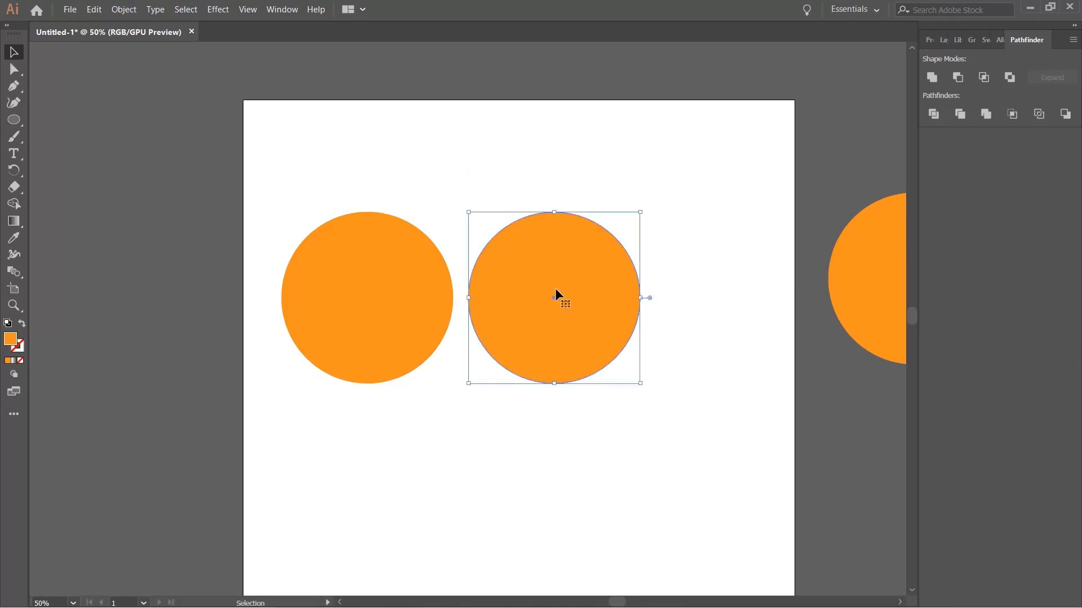
left_click(929, 39)
left_click(918, 194)
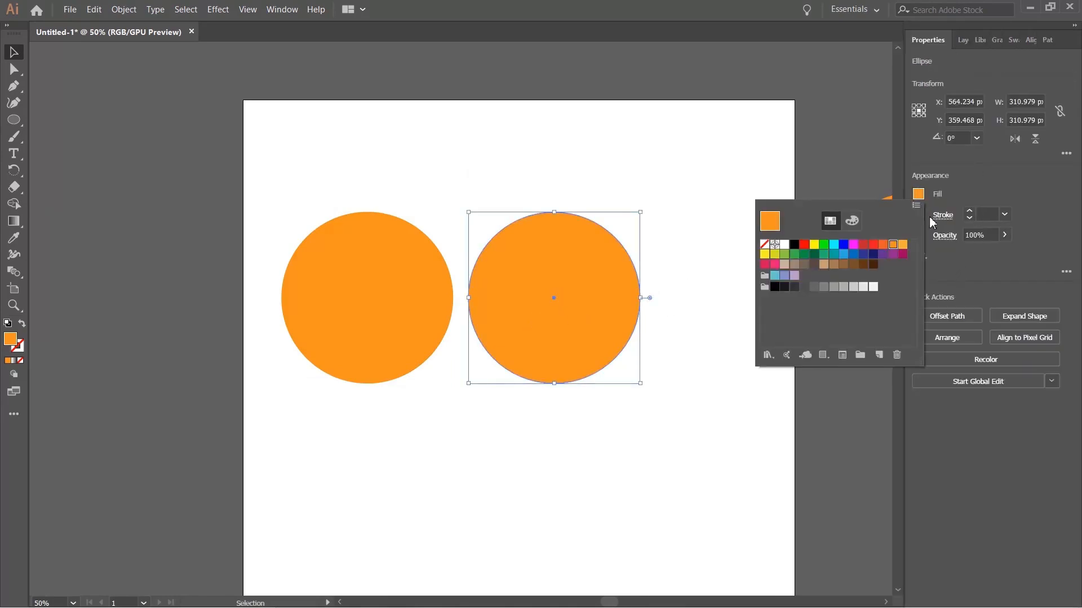
left_click(843, 255)
left_click(668, 172)
left_click(632, 367)
left_click_drag(615, 337, 542, 337)
left_click(320, 155)
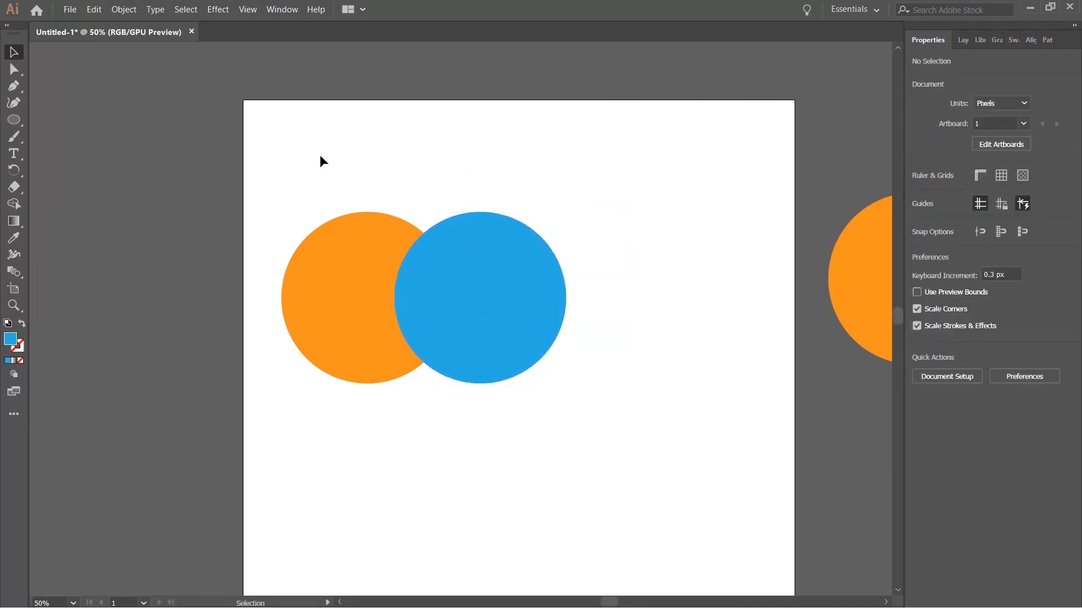
Unite the overlapping orange and blue circles with the Pathfinder Unite mode and undo the union.
left_click_drag(319, 155, 637, 414)
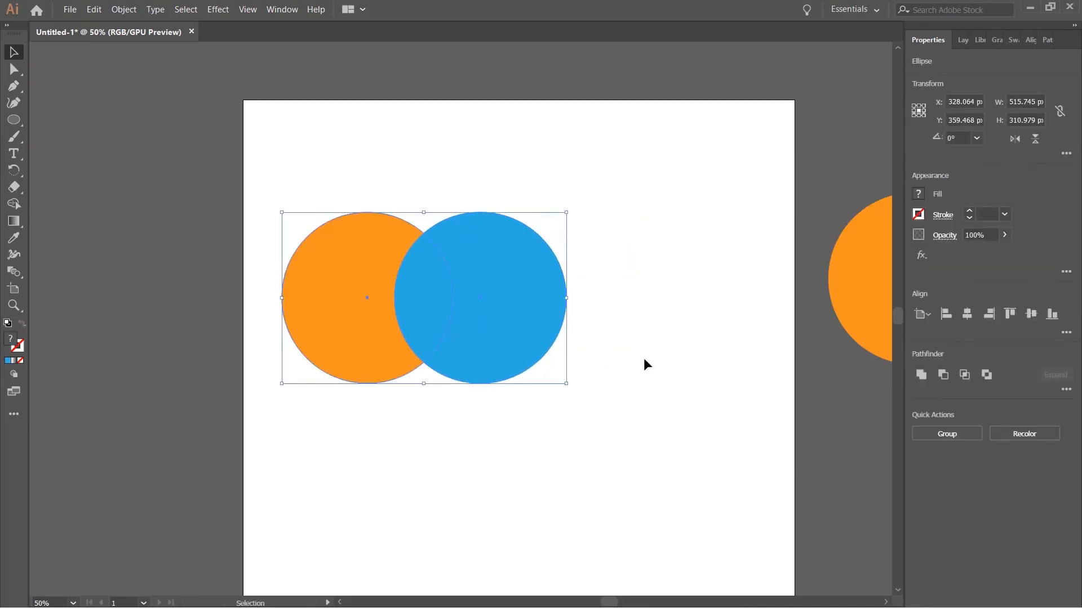
left_click(1047, 40)
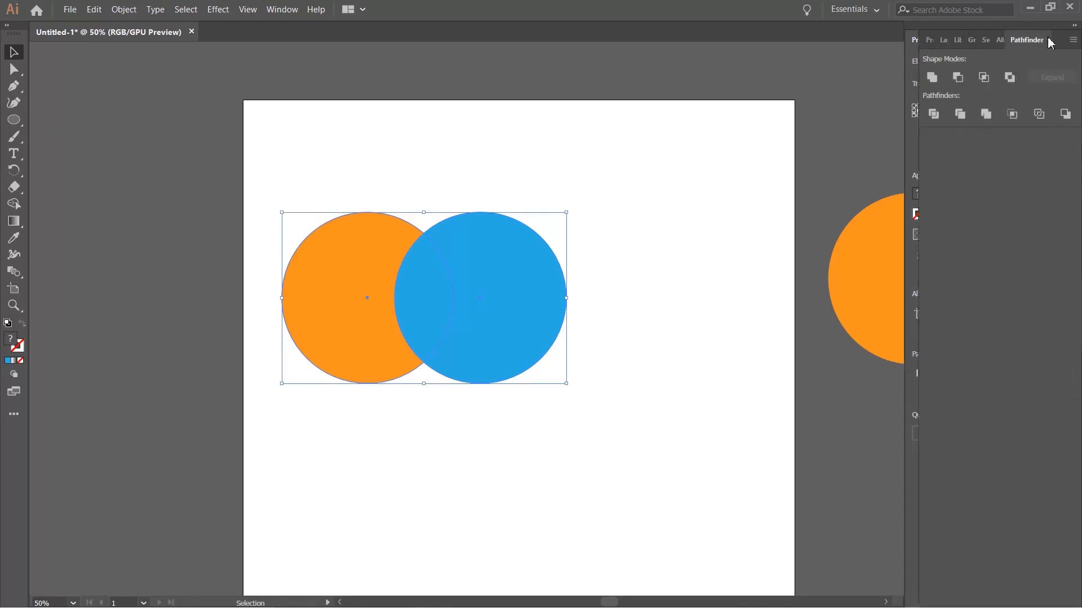
left_click(932, 77)
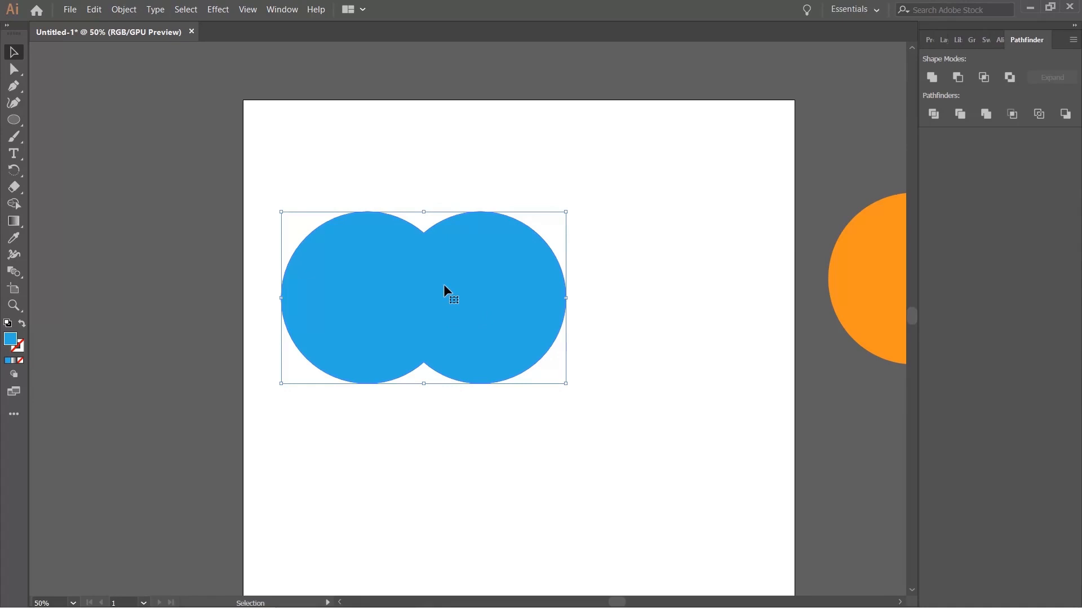
key("ctrl+z")
key("ctrl+z")
left_click(645, 303)
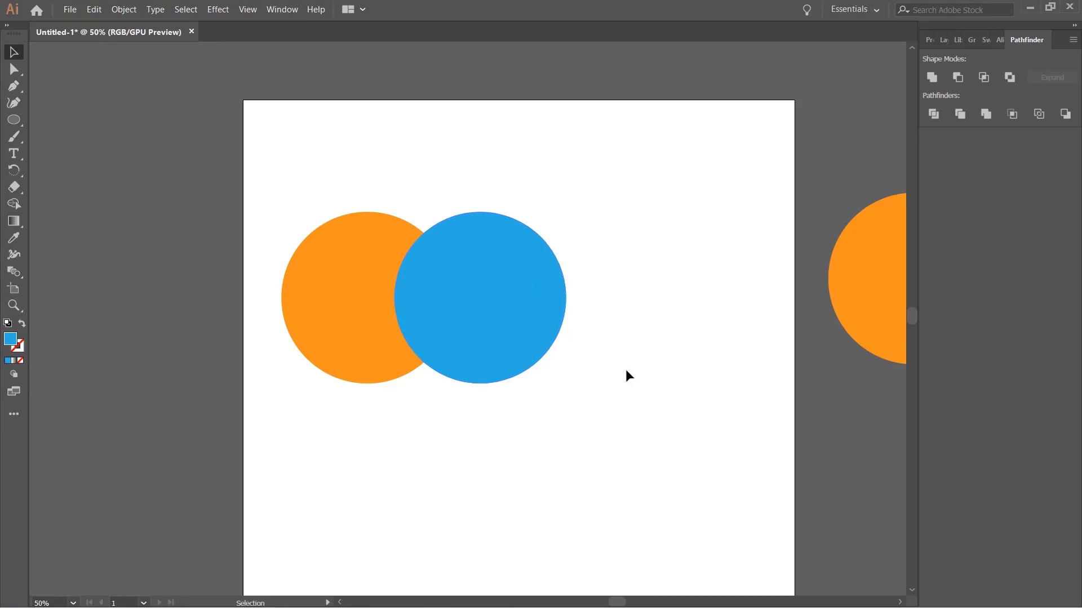
Change the fill of the orange circle behind the blue one to a red-orange swatch.
left_click(376, 276)
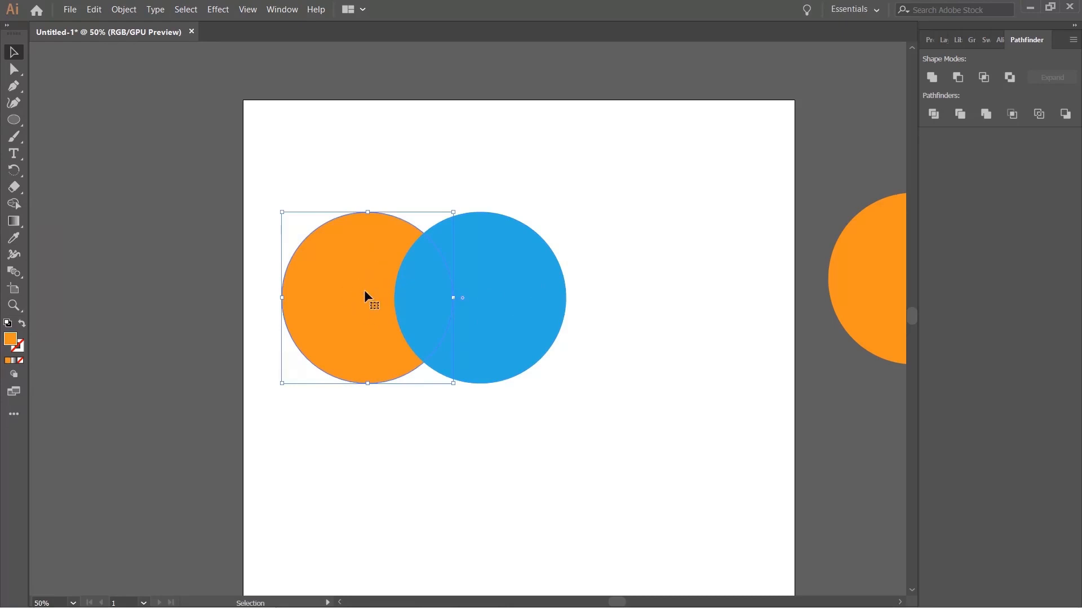
left_click(930, 39)
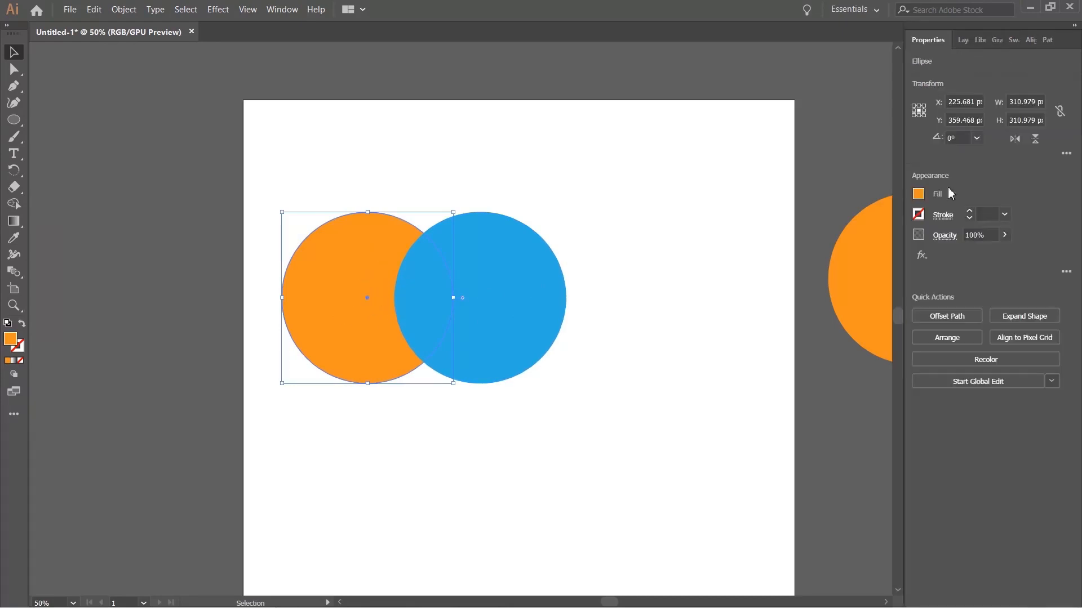
left_click(917, 194)
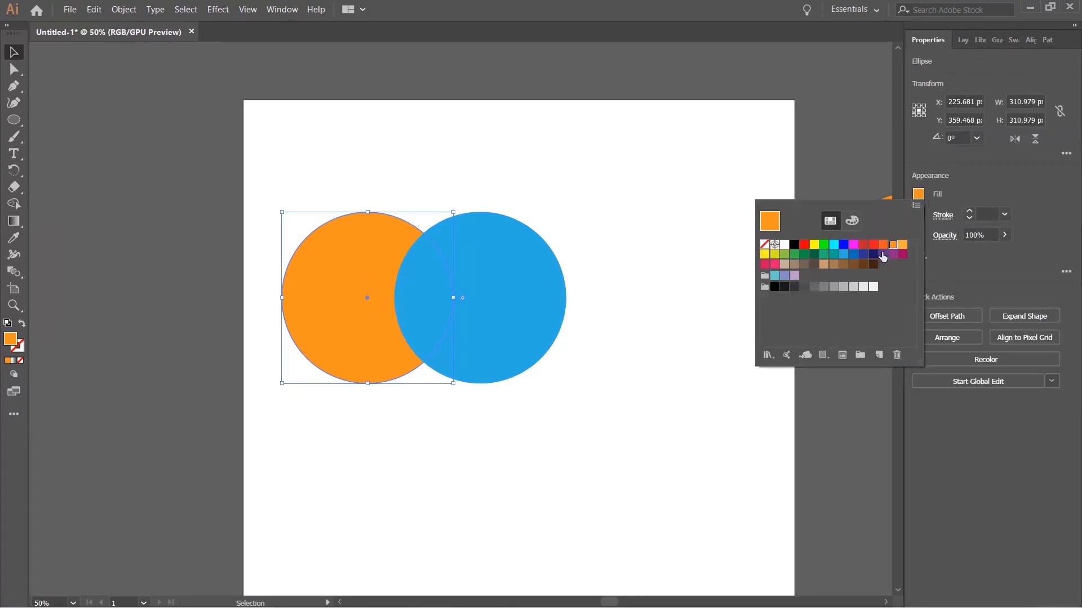
left_click(883, 245)
left_click(620, 249)
Unite the red-orange and blue circles with the Pathfinder Unite mode and undo the union.
left_click_drag(368, 163, 544, 364)
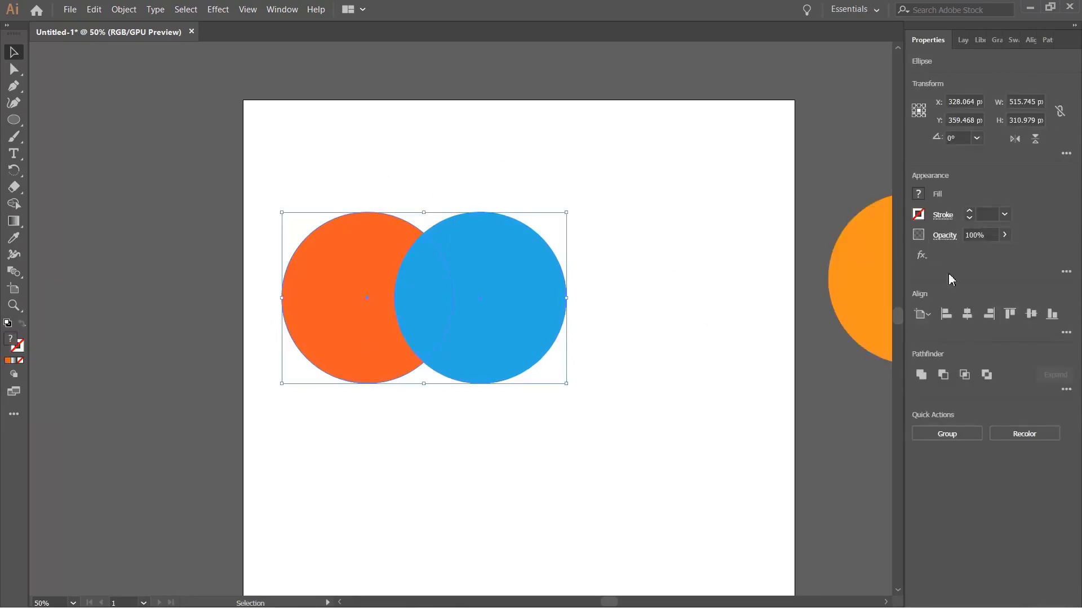
left_click(1046, 40)
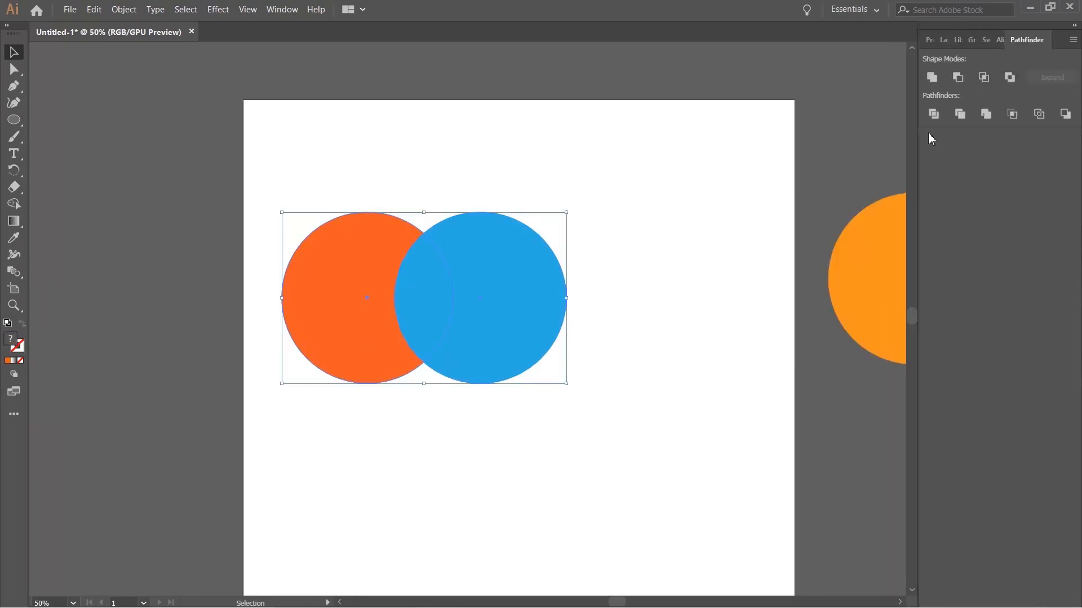
left_click(932, 78)
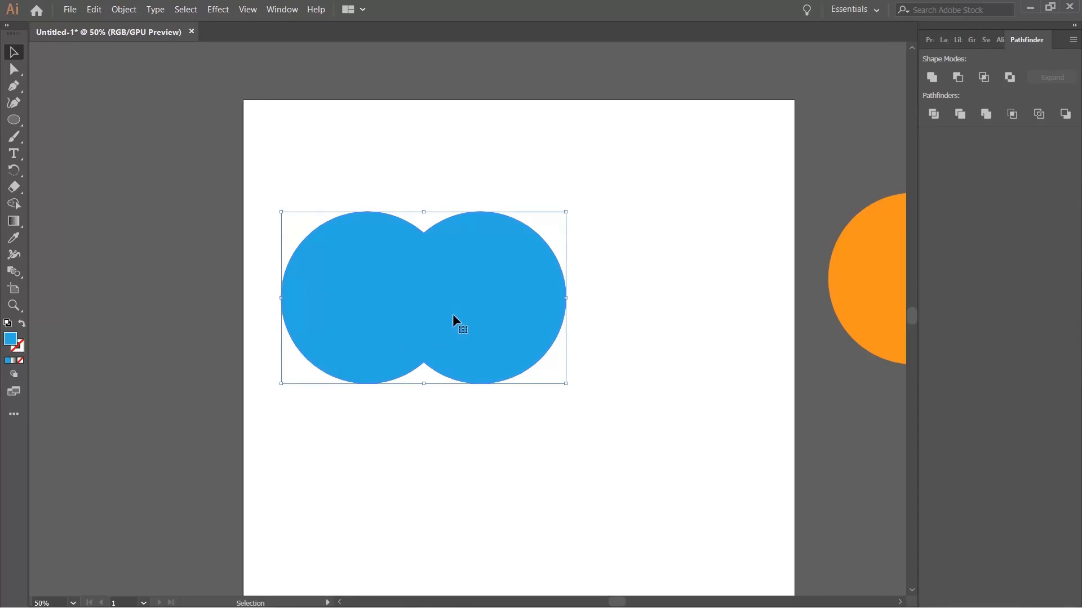
key("ctrl+z")
left_click(624, 282)
Place the off-artboard orange circle over the lower part of the other two circles and unite all three.
left_click_drag(831, 296, 438, 407)
left_click(657, 394)
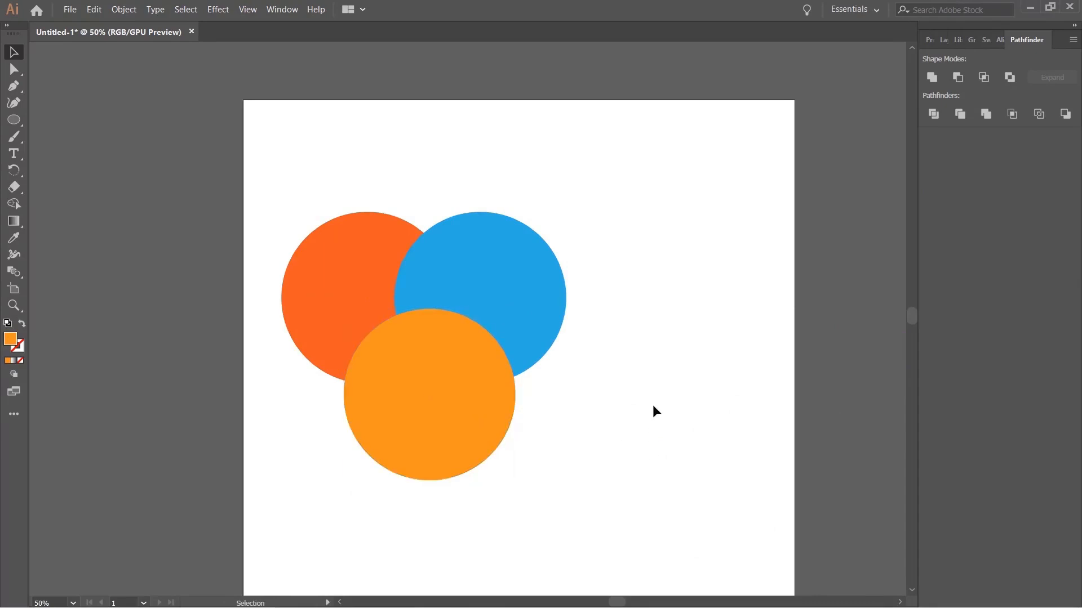
left_click_drag(617, 187, 376, 506)
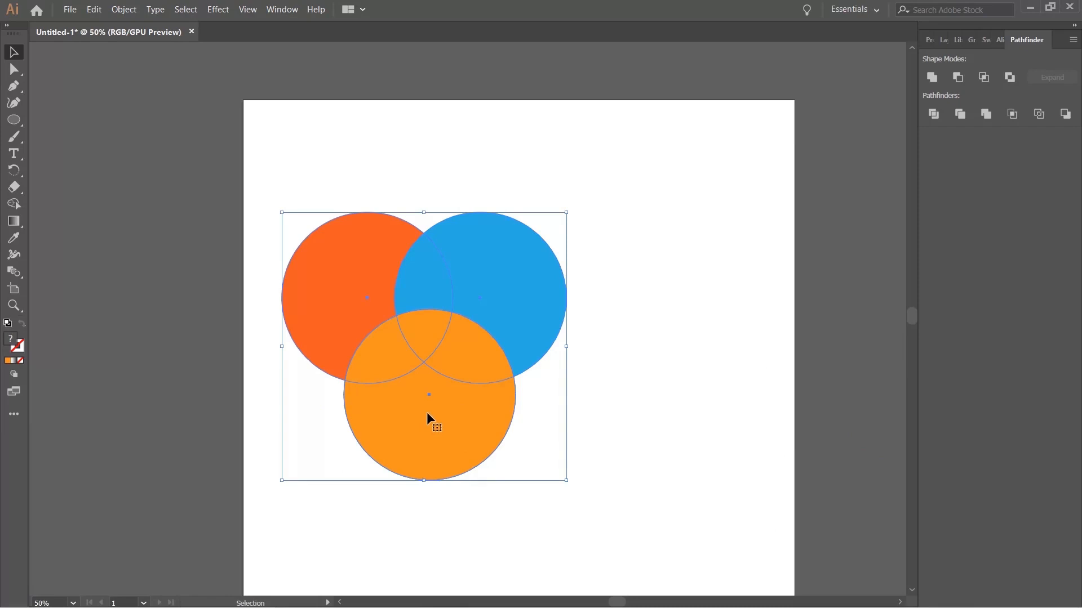
left_click(931, 78)
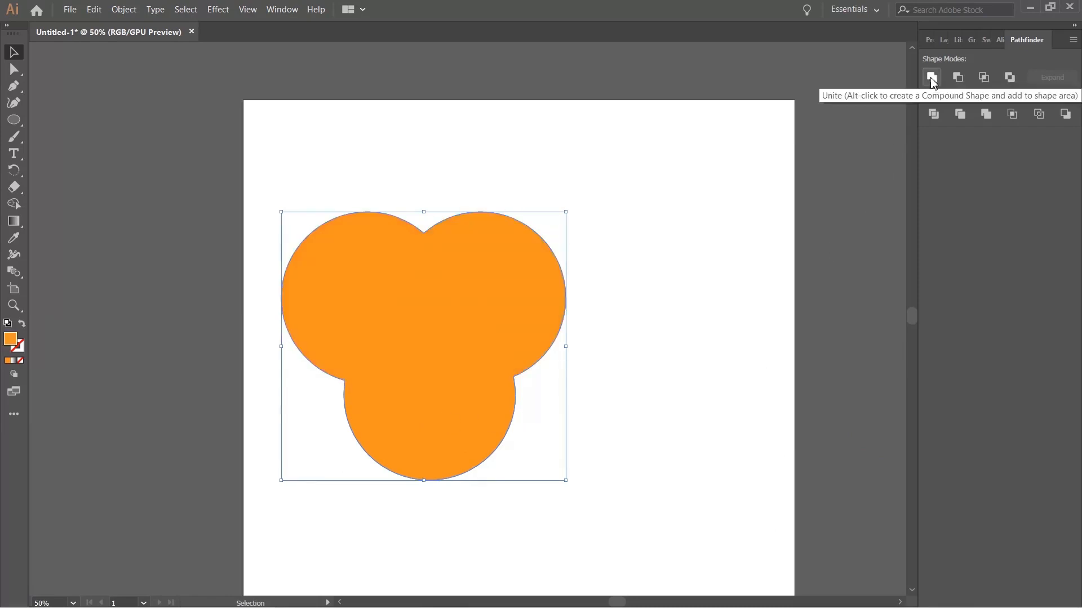
Undo the union of the three circles and the orange circle's last move, and clear the selection.
key("ctrl+z")
key("ctrl+z")
key("ctrl+shift+a")
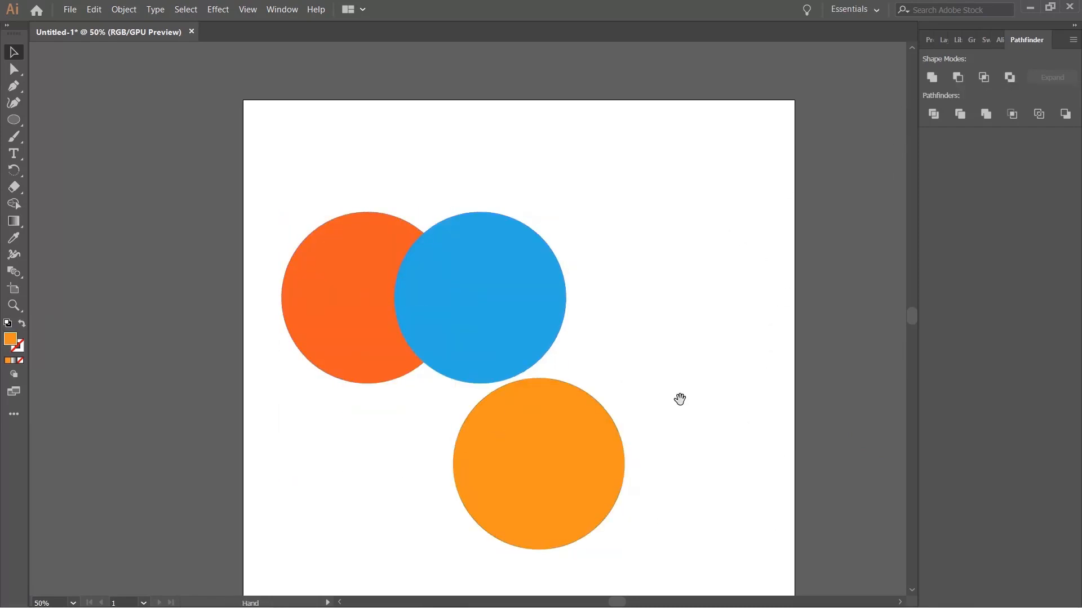
Move the orange circle off the artboard's right side and space the red-orange and blue circles apart side by side.
left_click_drag(680, 399, 676, 376)
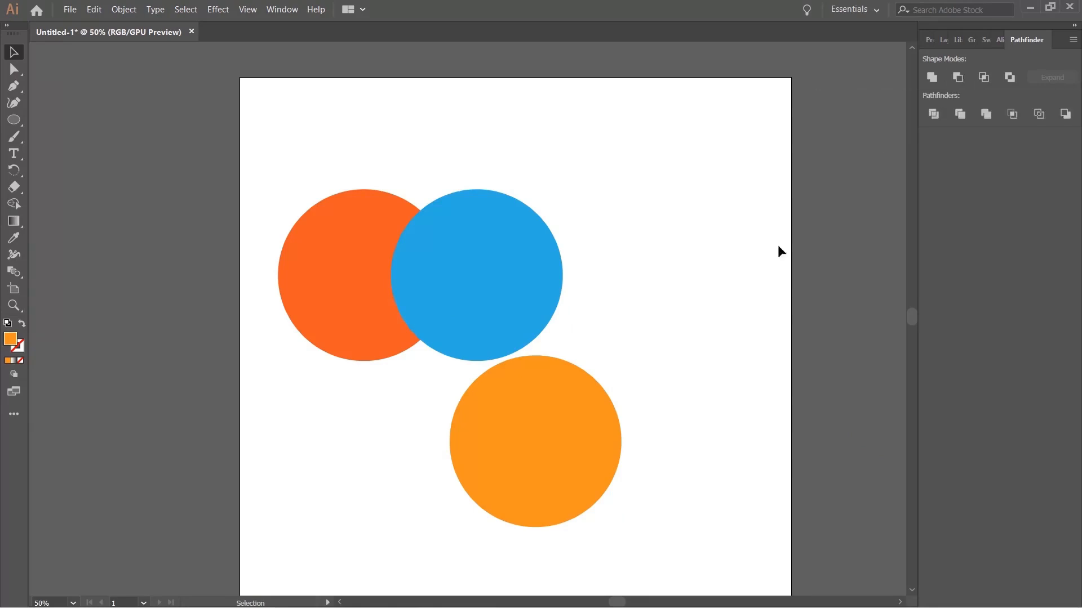
scroll(596, 315, "down", 2)
left_click_drag(608, 391, 828, 325)
left_click_drag(539, 305, 586, 302)
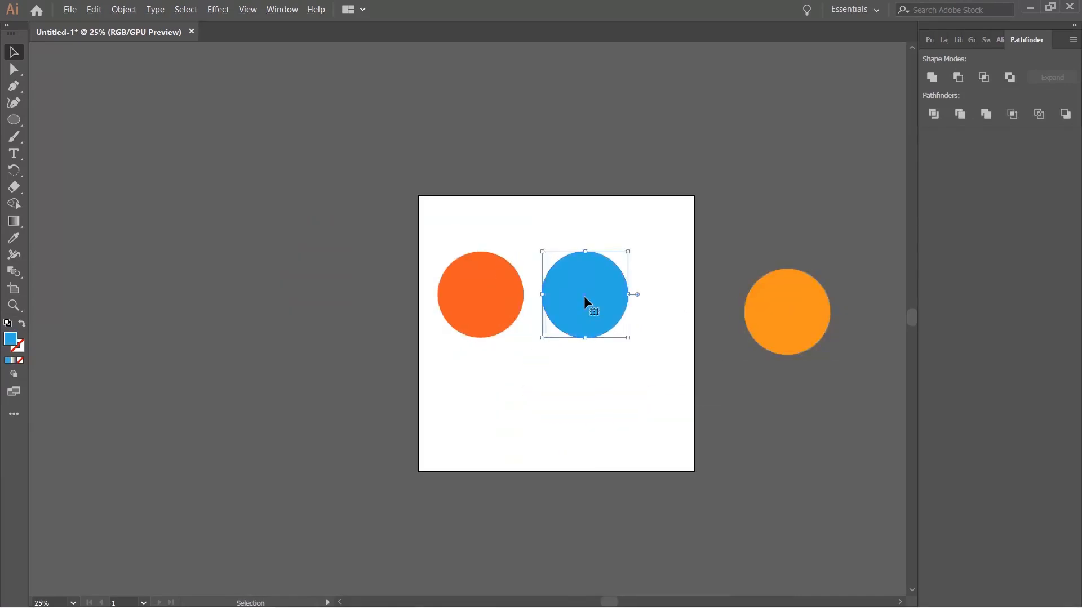
scroll(586, 302, "up", 2)
left_click_drag(408, 294, 432, 293)
left_click_drag(611, 287, 617, 287)
left_click(761, 195)
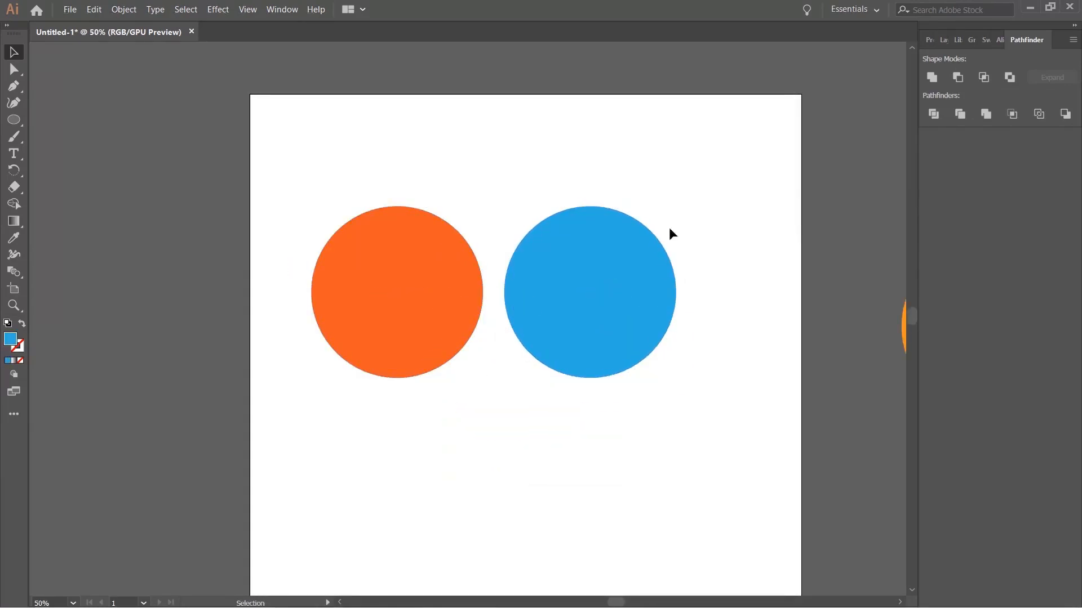
Move the blue circle horizontally so it overlaps the right part of the red-orange circle.
scroll(676, 248, "up", 1)
left_click_drag(629, 341, 542, 341)
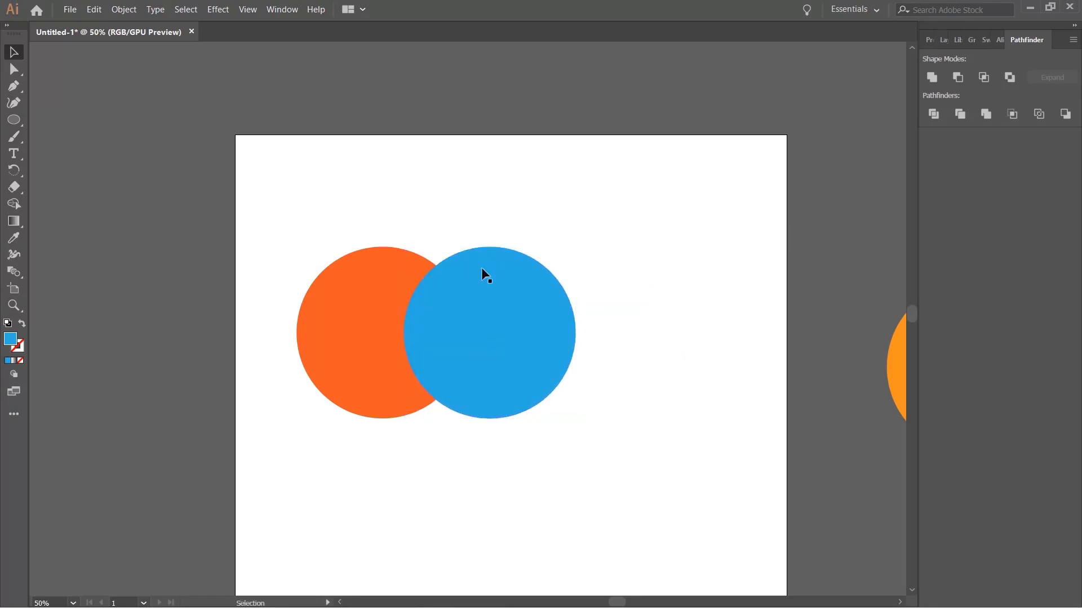
Subtract the blue circle from the overlapping red-orange circle with Minus Front and clear the selection.
left_click_drag(355, 158, 535, 440)
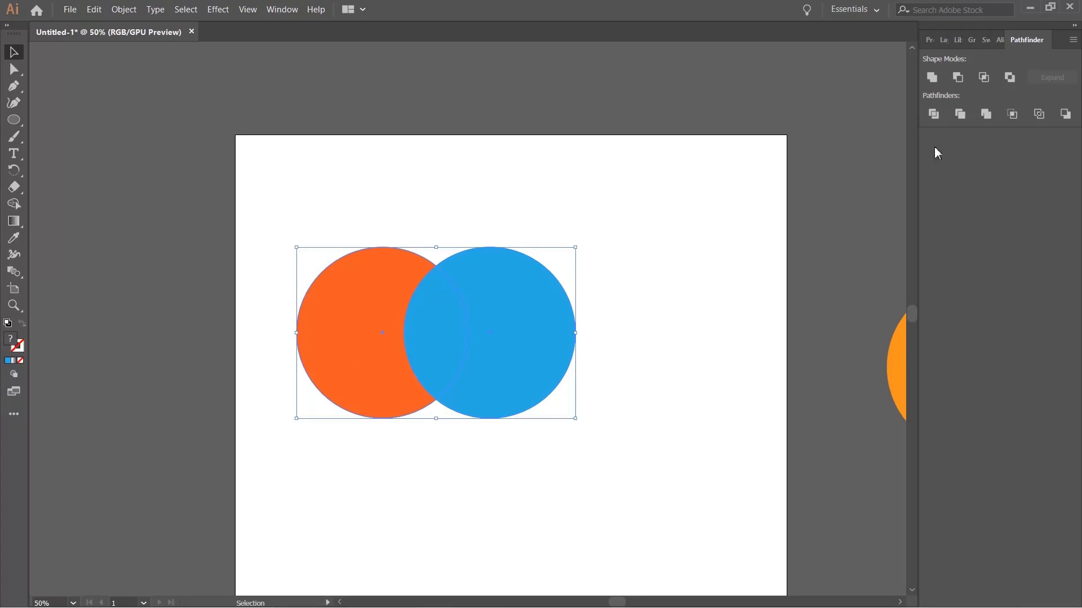
left_click(958, 79)
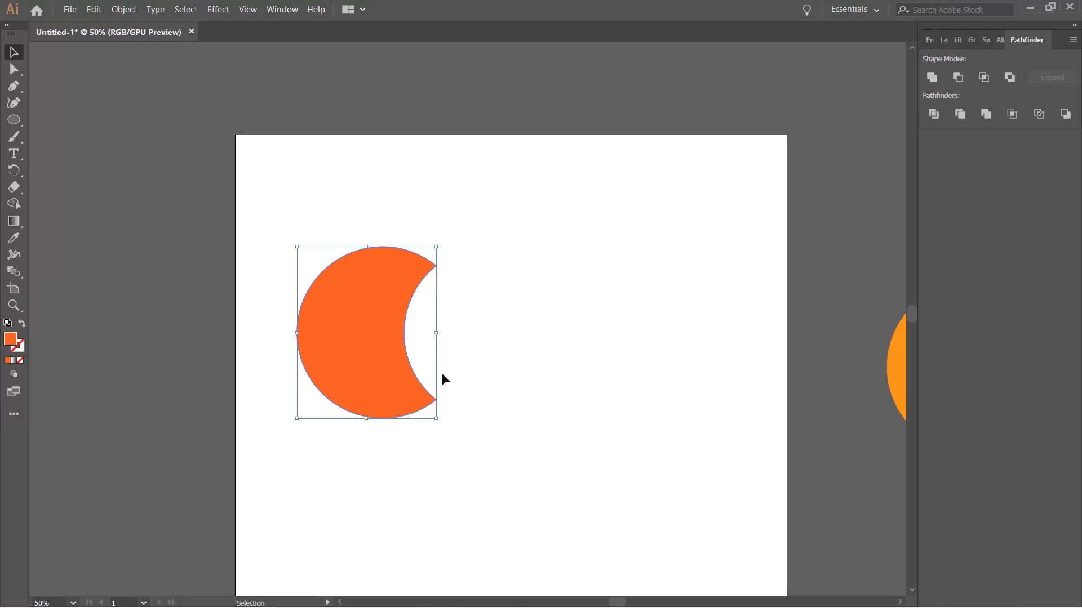
left_click(598, 383)
Undo the Minus Front cut and move the blue circle slightly up and further over the red-orange circle.
key("a")
key("ctrl+z")
left_click_drag(543, 340, 511, 332)
Cut the repositioned blue circle out of the red-orange circle with Minus Front to form a thinner crescent.
key("v")
key("ctrl+a")
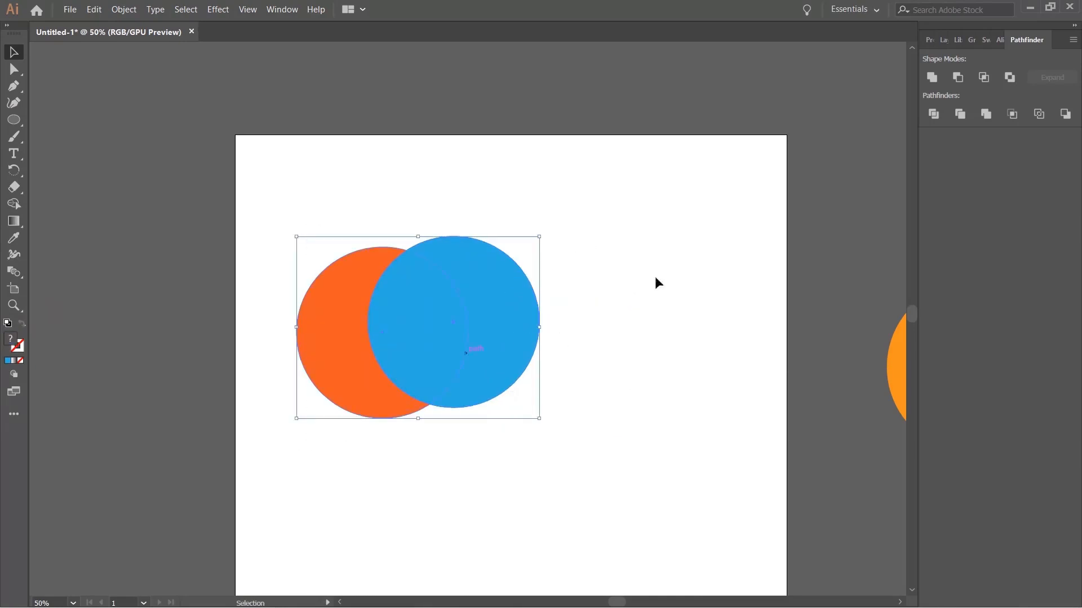
left_click(958, 79)
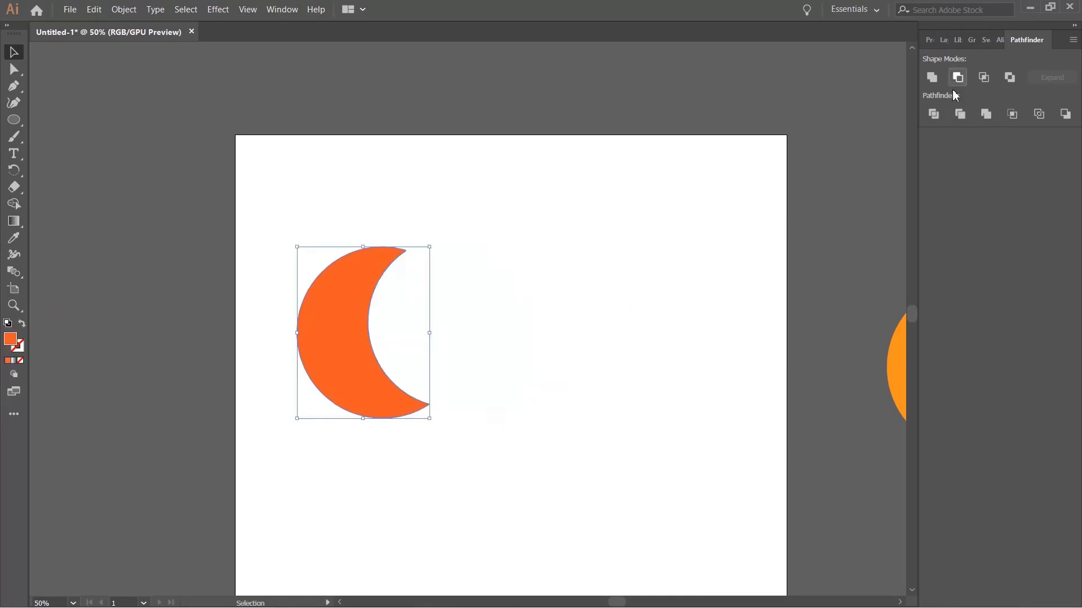
left_click(652, 317)
Undo the crescent cut and move the blue circle to the right, clear of the red-orange circle.
key("ctrl+z")
left_click_drag(463, 298, 618, 298)
scroll(657, 379, "down", 2)
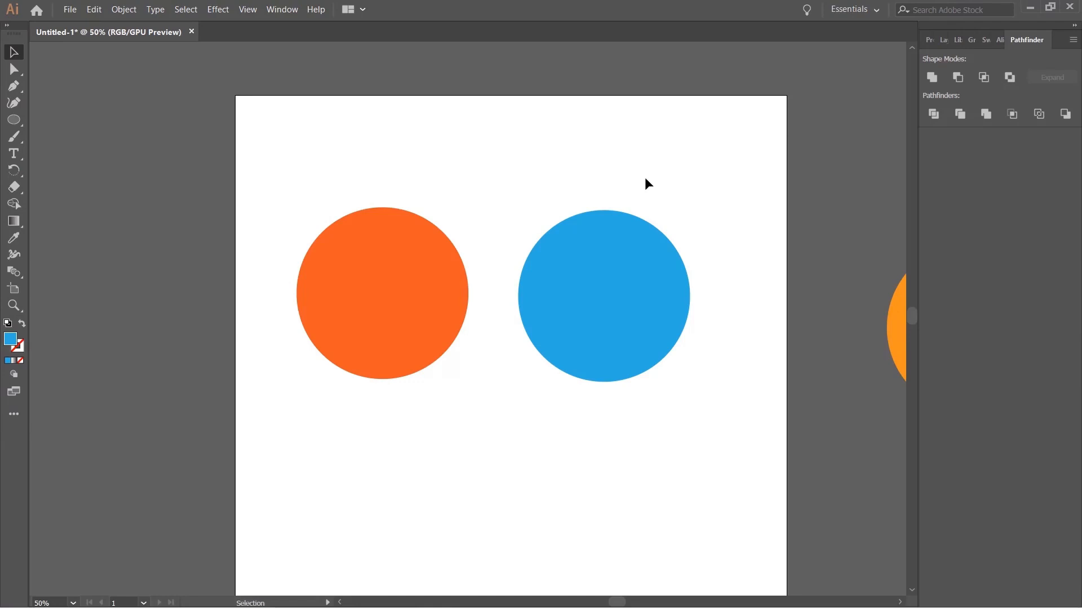
Overlap the blue circle with the red-orange circle, reduce both to their shared area with Intersect, and shift the result slightly right.
left_click_drag(626, 345, 518, 341)
left_click_drag(394, 192, 576, 431)
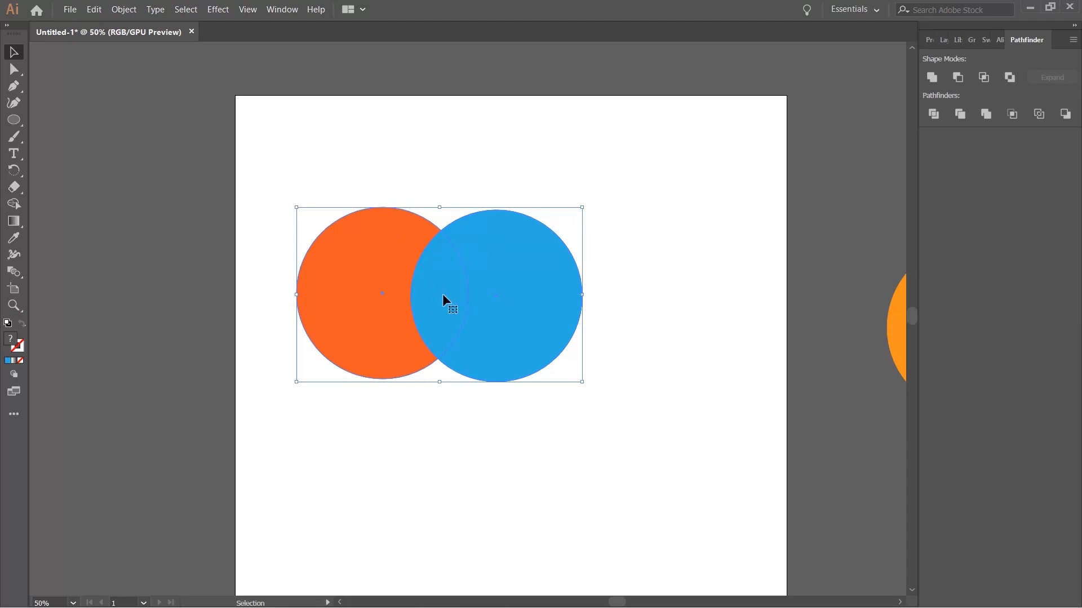
left_click(983, 77)
left_click(661, 311)
left_click_drag(441, 301, 478, 310)
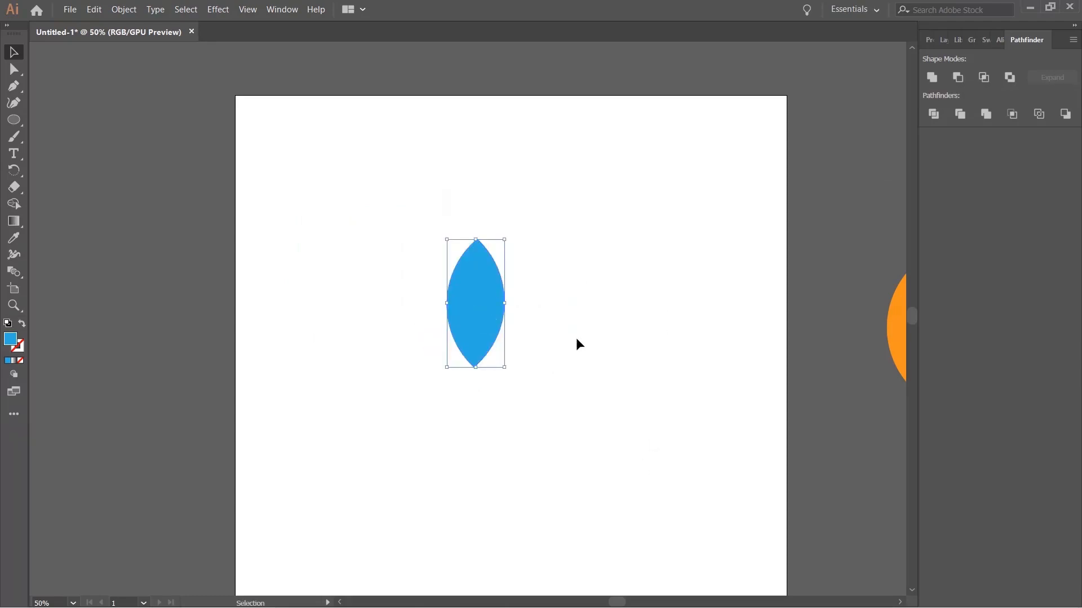
Undo the intersection and move the blue circle right until it barely overlaps the red-orange circle's edge.
key("a")
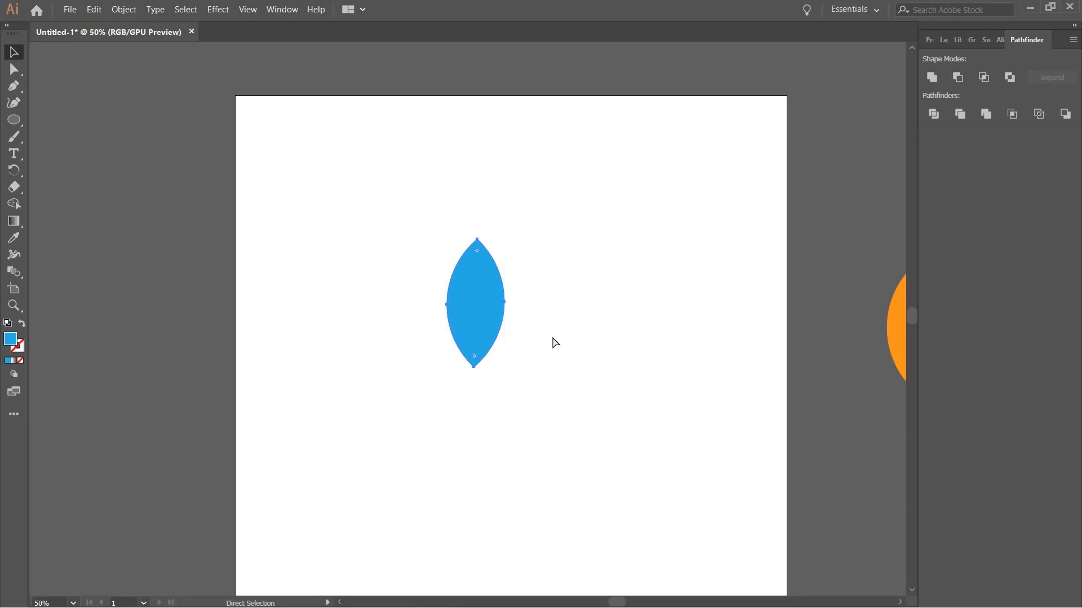
key("ctrl+z")
key("ctrl+z")
key("ctrl+z")
key("v")
left_click_drag(550, 309, 601, 308)
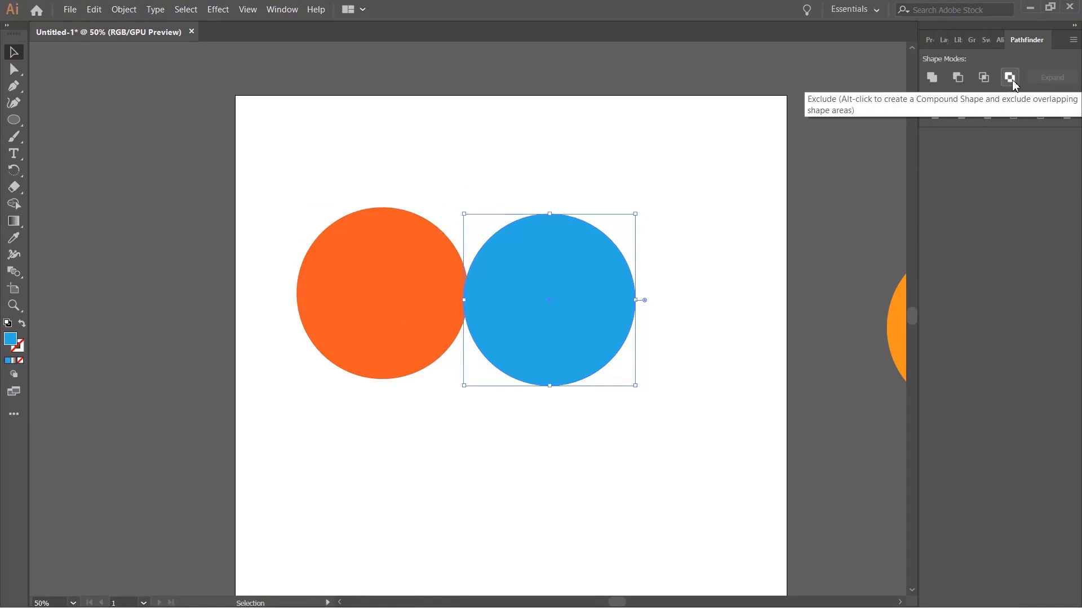
left_click(697, 220)
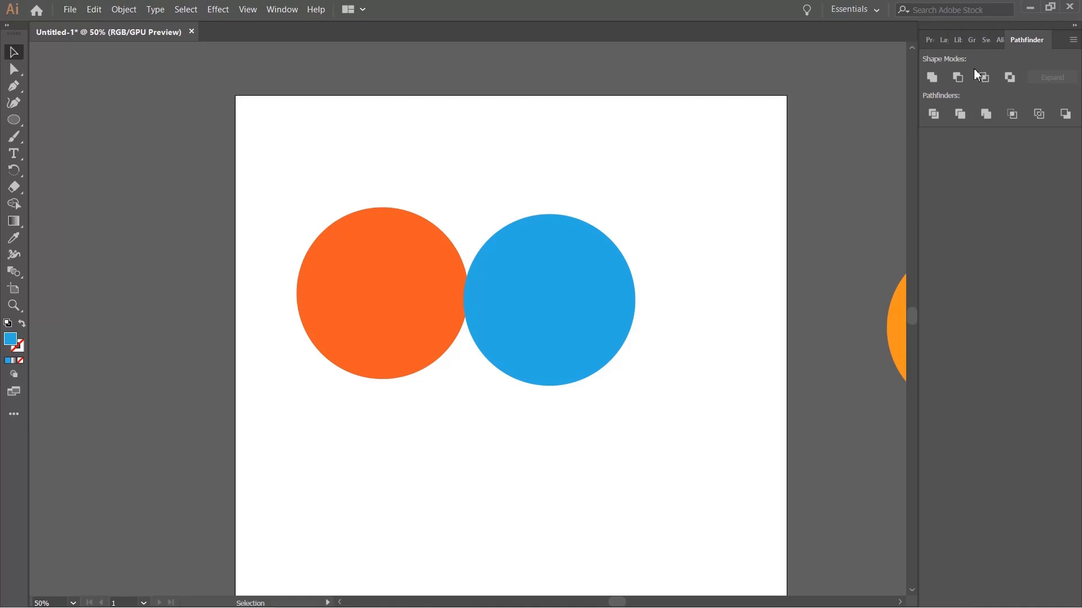
Overlap the blue circle level with the red-orange circle and remove their shared area with Exclude.
left_click_drag(559, 271, 493, 258)
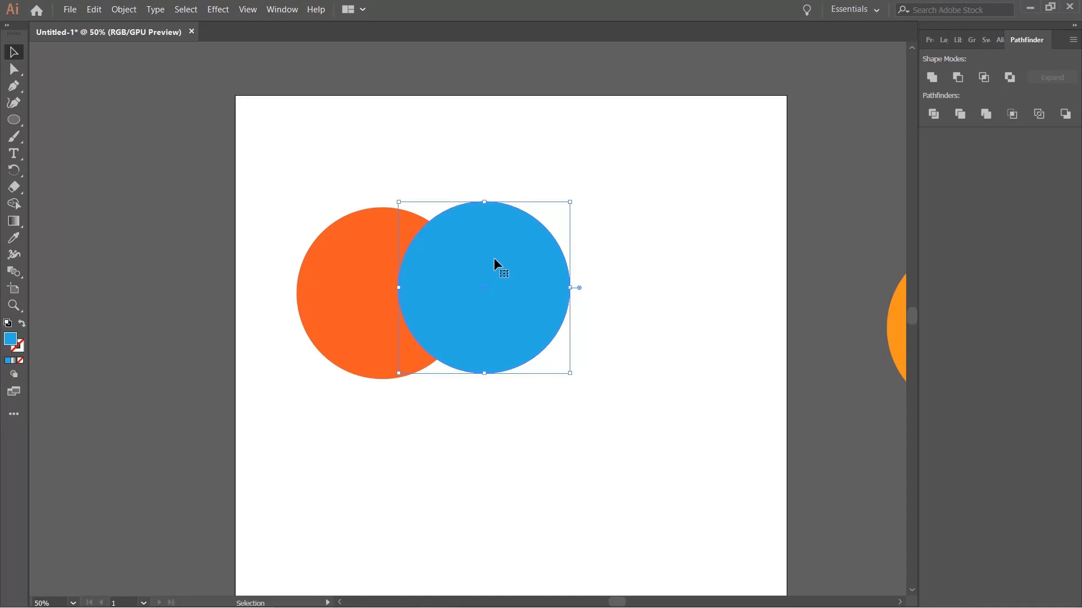
left_click_drag(517, 259, 523, 264)
left_click(618, 259)
left_click_drag(282, 194, 560, 401)
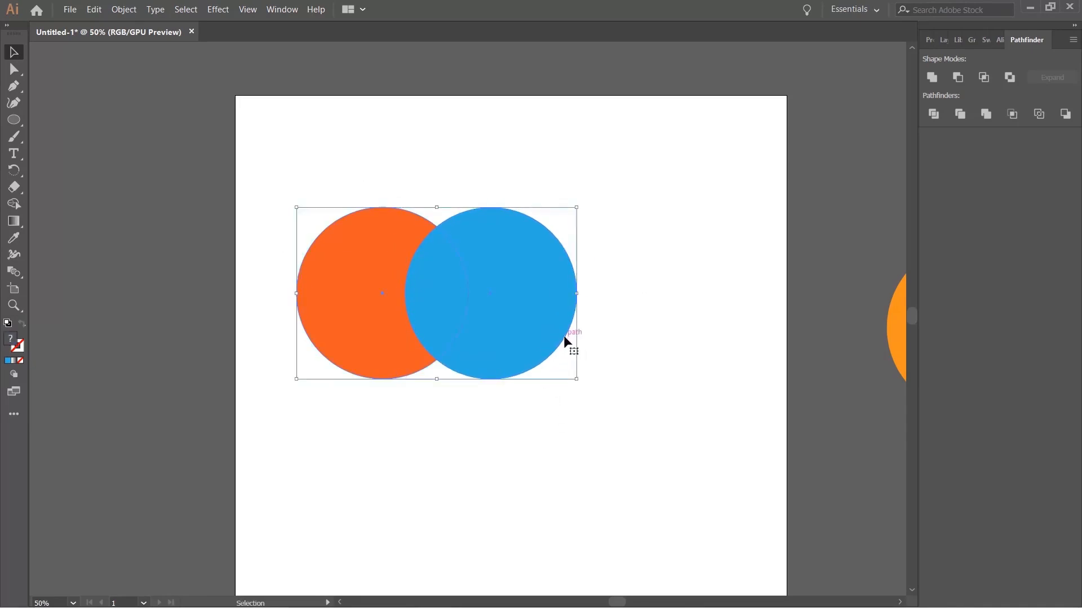
left_click(1010, 79)
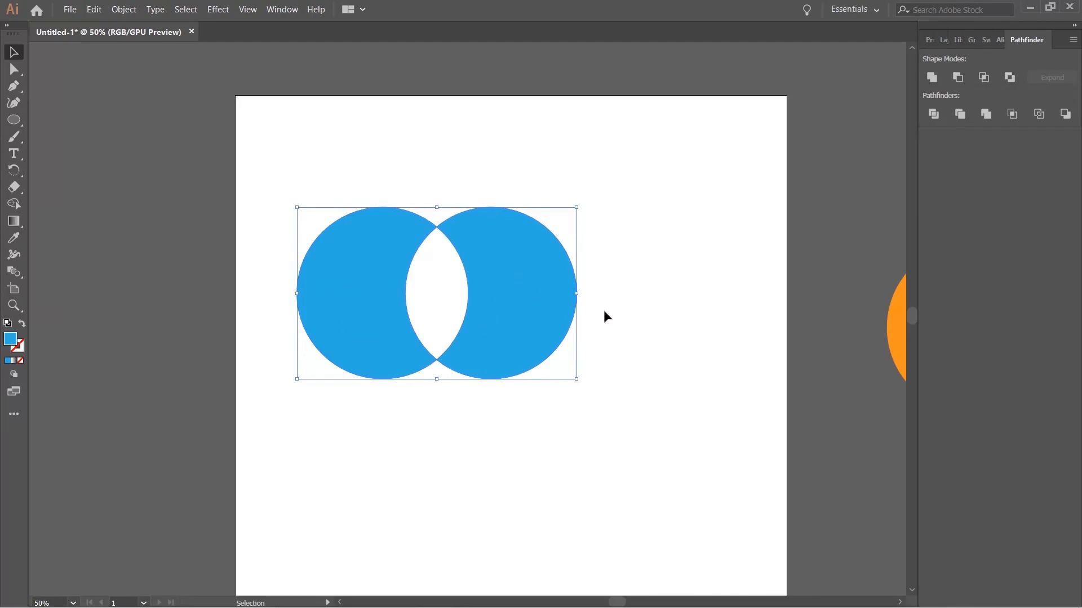
Undo the exclusion and move the blue circle horizontally away from the red-orange circle.
key("ctrl+minus")
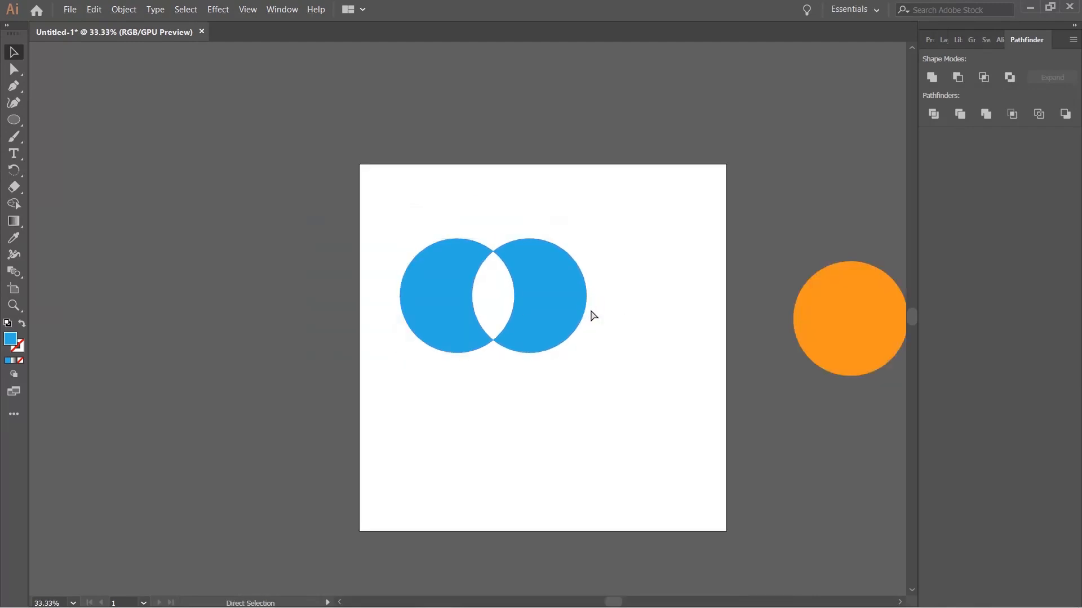
key("ctrl+z")
key("v")
left_click_drag(561, 304, 615, 304)
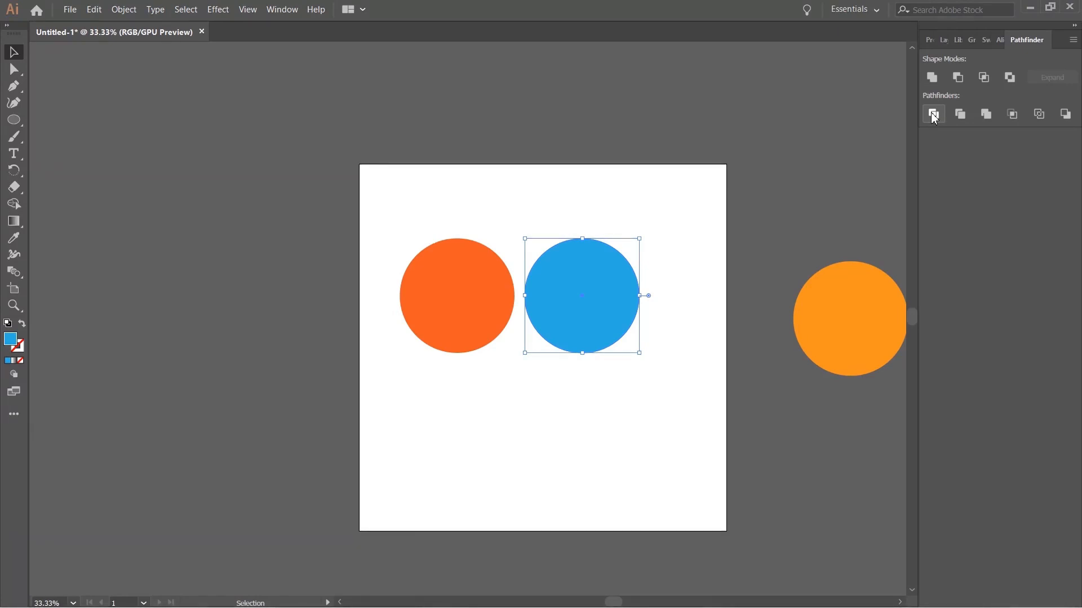
Move the blue circle horizontally over the red-orange circle's right part and split both circles with Divide.
key("ctrl+plus")
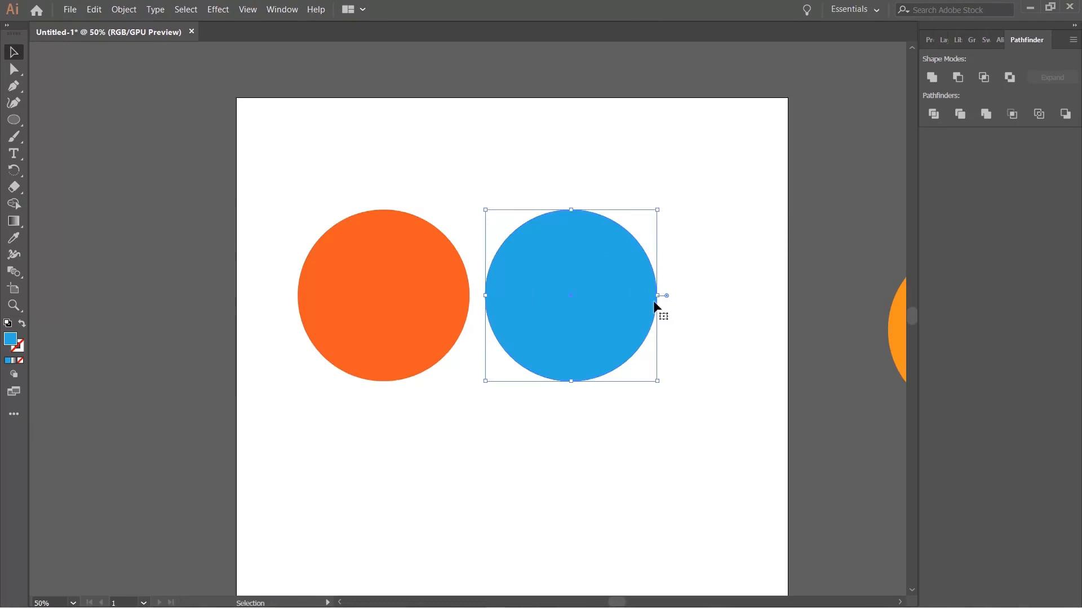
left_click(739, 252)
left_click_drag(616, 330, 545, 331)
left_click_drag(651, 188, 326, 426)
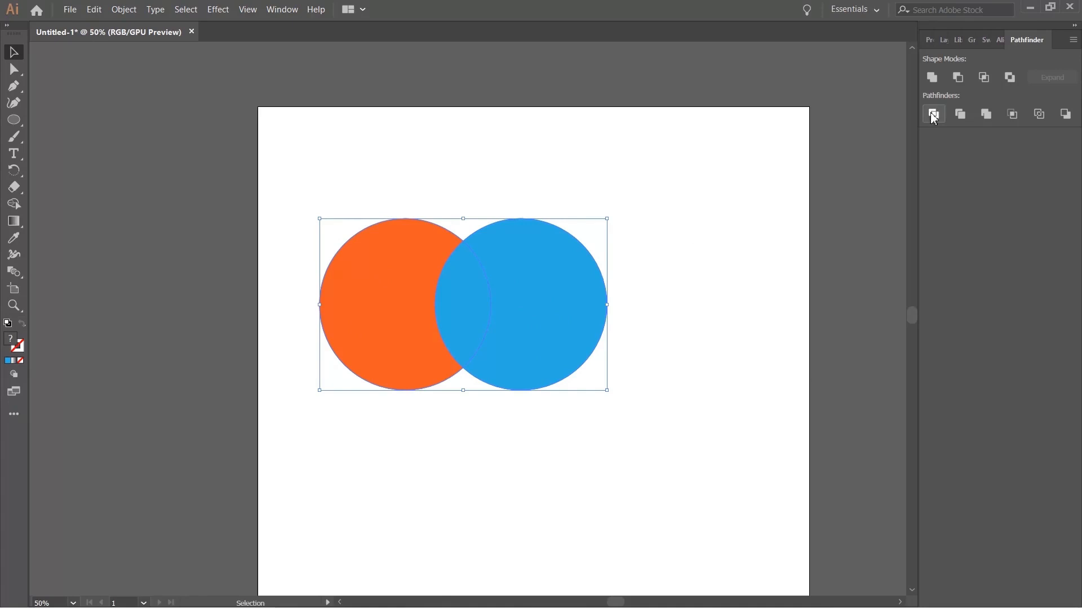
Ungroup the divided pieces of the two circles and clear the selection.
left_click(651, 285)
key("ctrl+a")
left_click(929, 39)
left_click(1024, 373)
left_click(704, 327)
Spread the red-orange piece to the left and the outer blue piece to the right, away from the central lens piece.
left_click_drag(532, 285, 569, 286)
left_click_drag(361, 294, 333, 293)
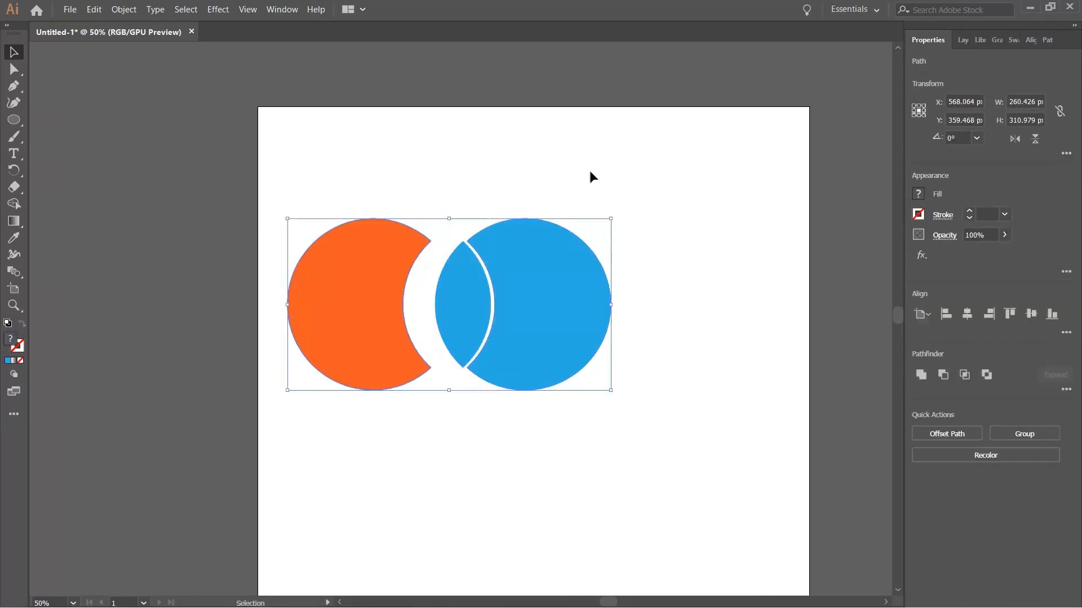
left_click(590, 170)
left_click_drag(568, 279, 601, 304)
left_click(736, 244)
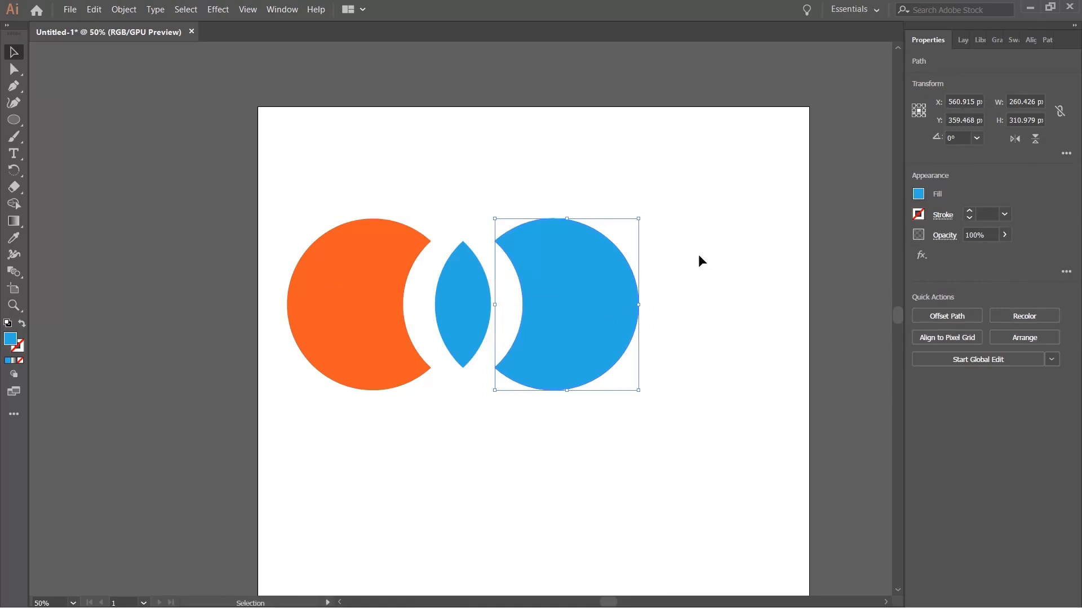
left_click_drag(471, 282, 475, 239)
key("ctrl+z")
left_click(736, 298)
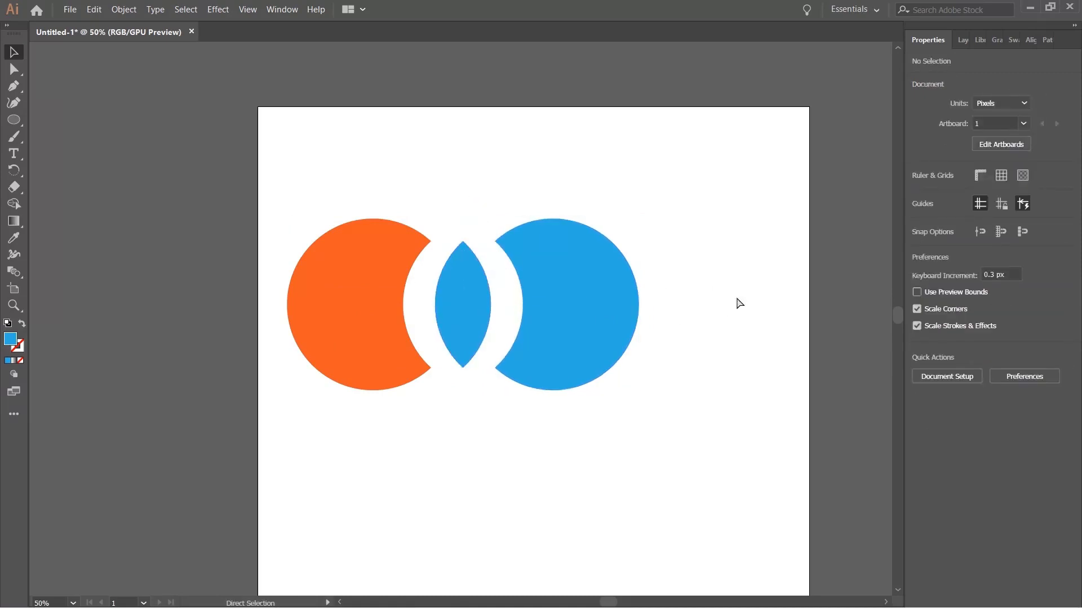
Undo the moves that spread the divided pieces apart.
key("ctrl+z")
key("ctrl+z")
key("ctrl+z")
key("ctrl+z")
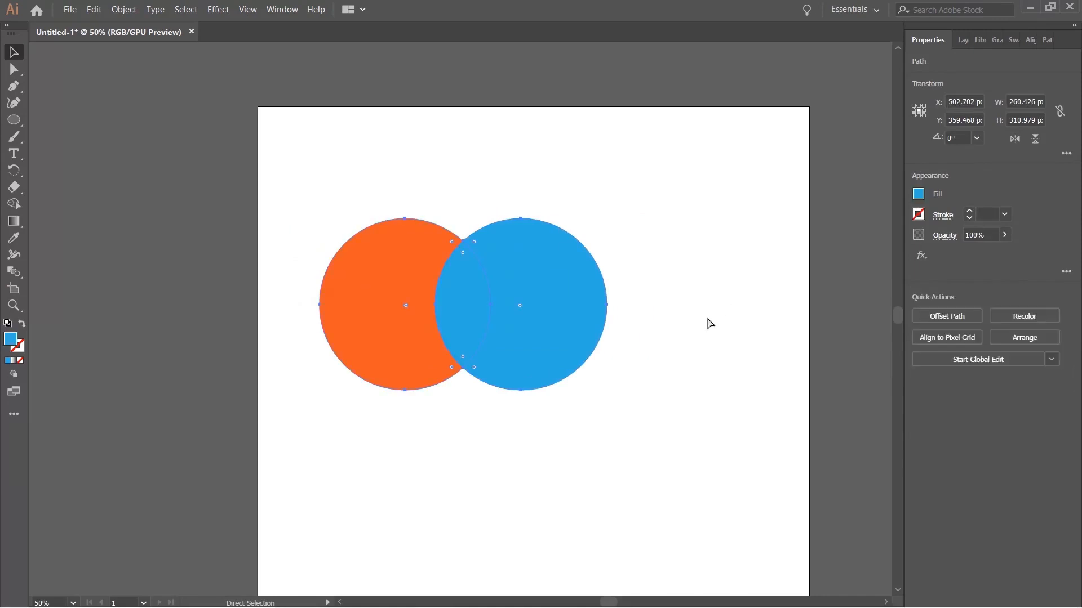
Undo the division and the blue circle's overlapping move so both whole circles sit side by side.
key("ctrl+z")
key("ctrl+shift+z")
key("ctrl+shift+z")
key("a")
key("ctrl+z")
key("ctrl+z")
key("ctrl+shift+z")
key("ctrl+shift+z")
key("v")
key("ctrl+shift+z")
key("ctrl+z")
left_click_drag(528, 324, 584, 333)
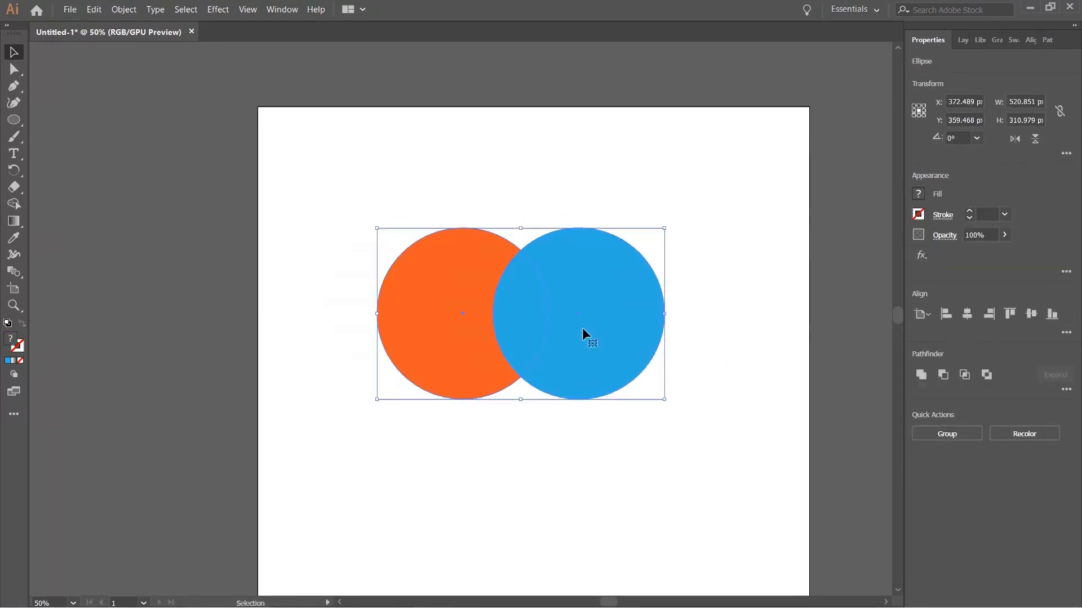
key("ctrl+z")
key("ctrl+z")
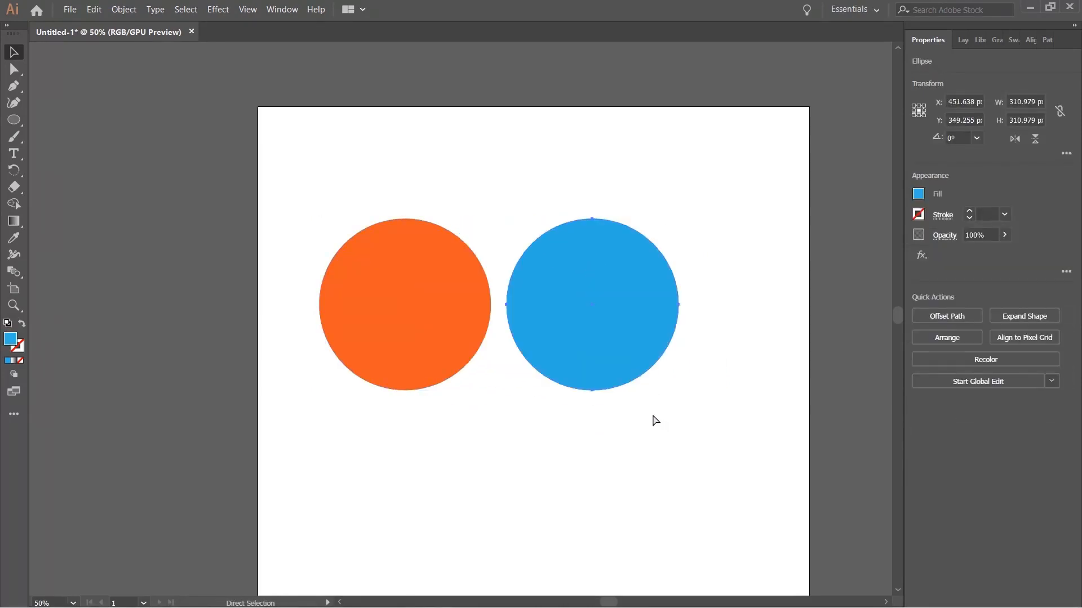
Bring the full Pathfinder options back up and move the blue circle over the red-orange circle's right part.
key("ctrl+a")
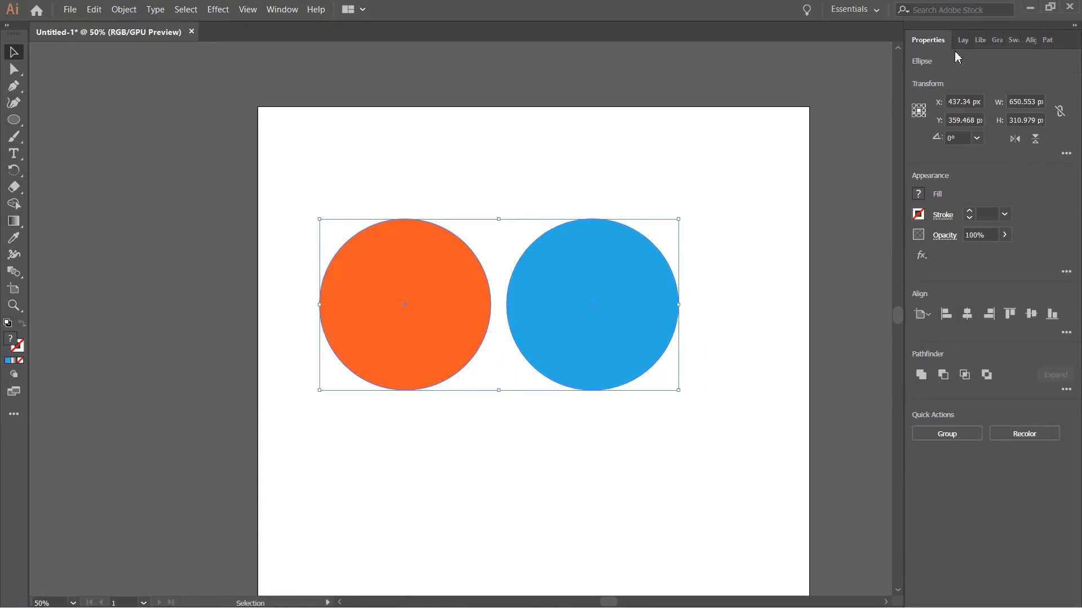
left_click(1047, 41)
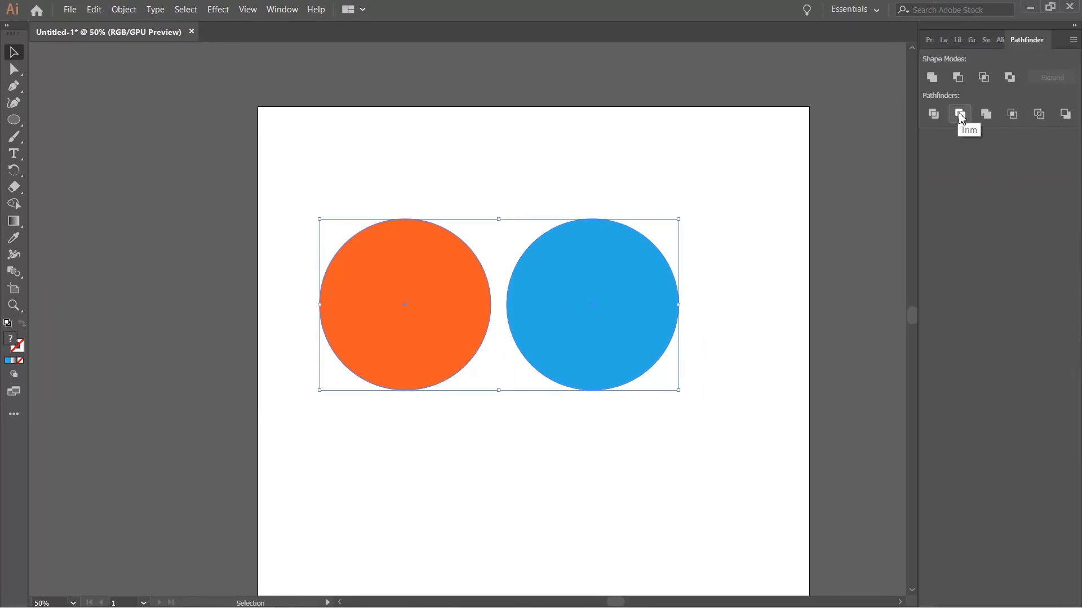
left_click(740, 216)
left_click_drag(598, 306, 522, 302)
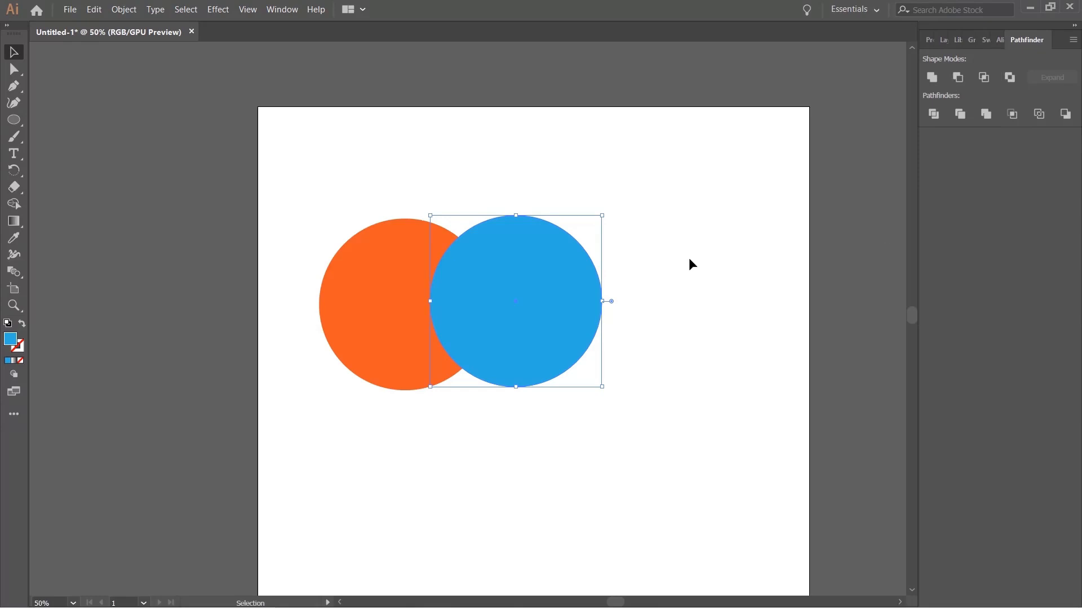
Select both overlapping circles and apply the Trim pathfinder to them.
scroll(654, 293, "up", 1)
left_click(667, 287)
left_click_drag(314, 116, 428, 276)
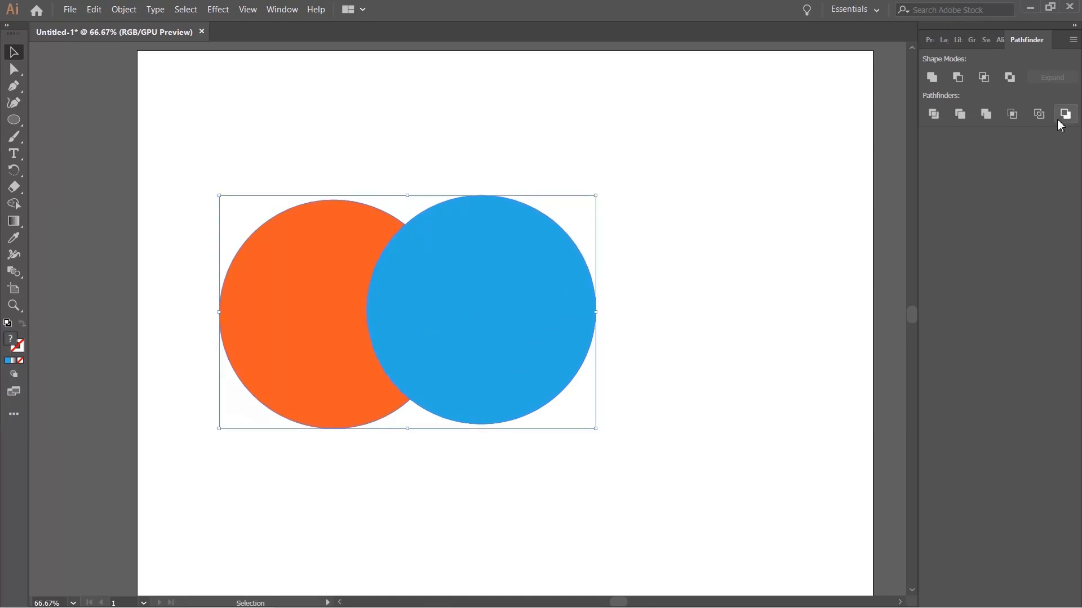
Ungroup the trimmed shapes and move the blue circle to the right, off the red-orange piece.
right_click(488, 294)
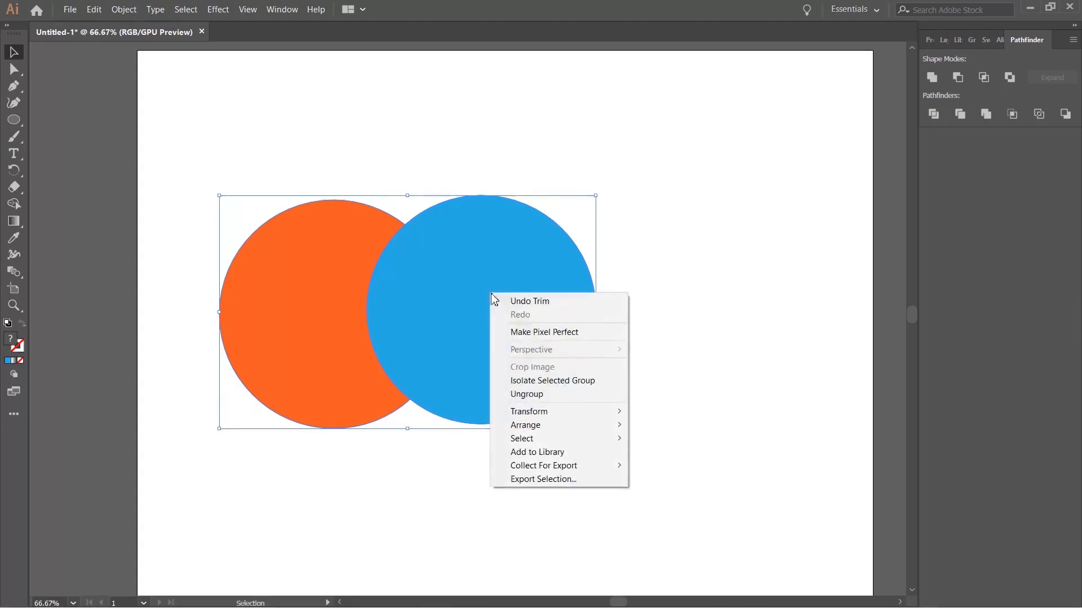
left_click(537, 395)
left_click_drag(547, 310, 620, 314)
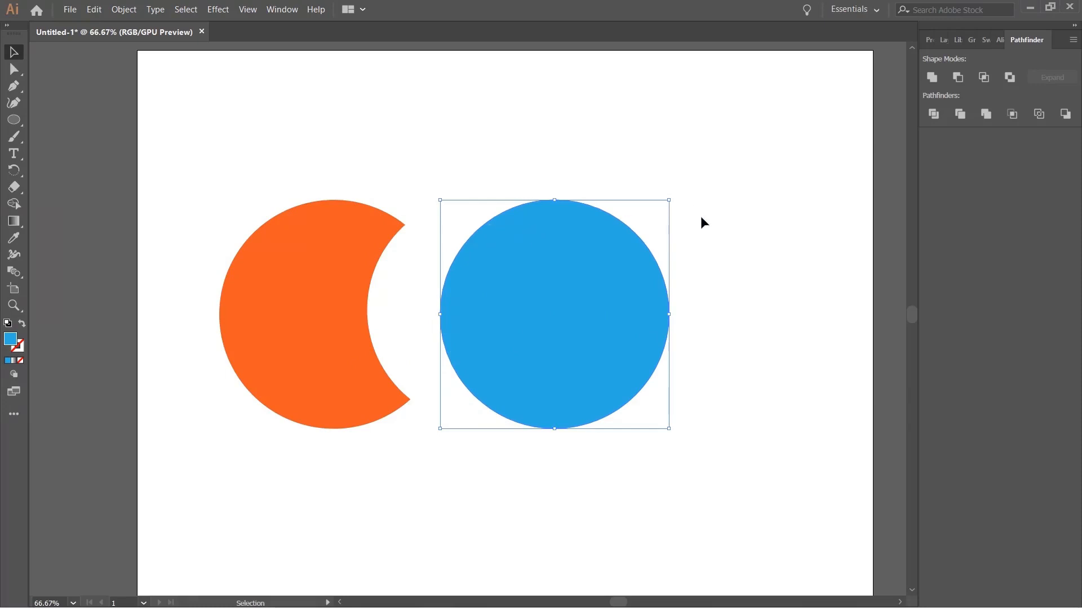
Undo the blue circle's move, the ungrouping and the trim.
key("ctrl+z")
key("ctrl+z")
key("ctrl+z")
key("ctrl+shift+z")
key("v")
left_click_drag(512, 313, 633, 331)
key("ctrl+z")
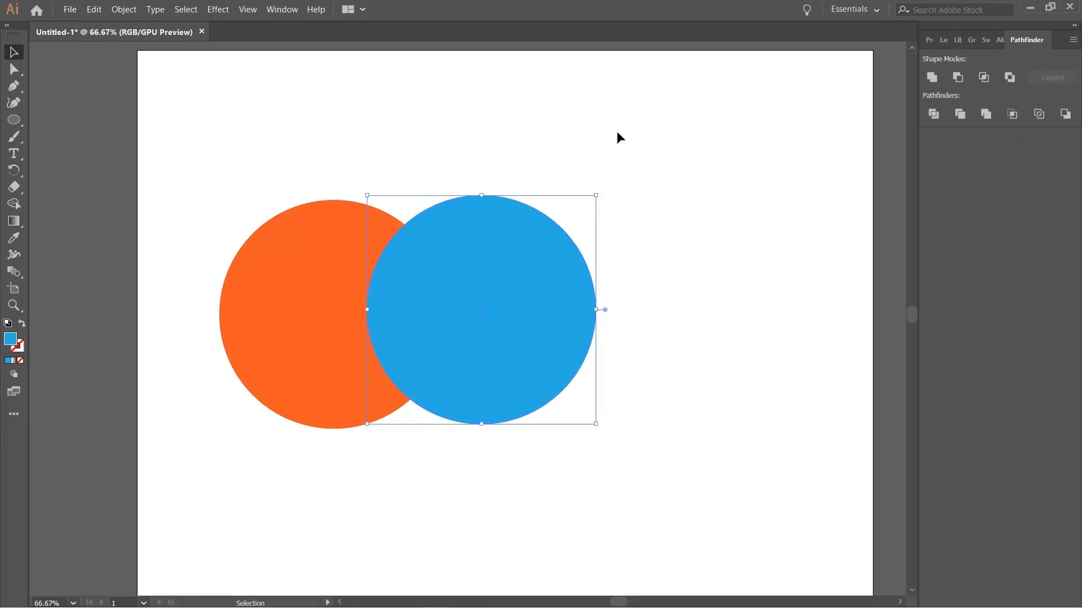
Select both circles and apply the Merge pathfinder, then try moving the merged group and undo that move.
left_click_drag(616, 131, 278, 411)
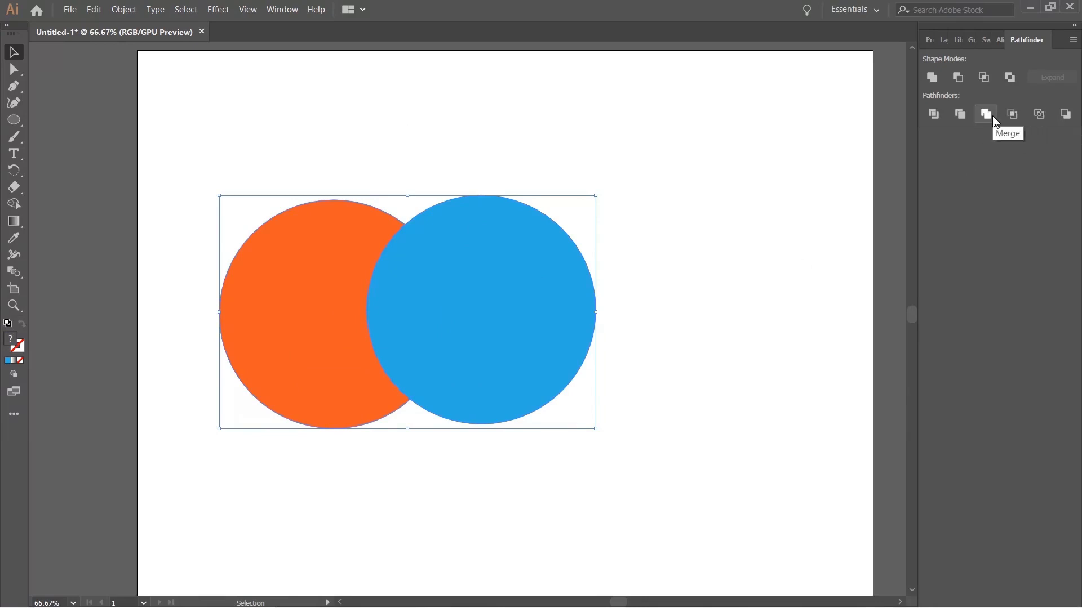
left_click_drag(475, 279, 561, 294)
key("ctrl+z")
Ungroup the merged shapes, try moving the blue circle away from the red-orange piece, and undo the move.
right_click(493, 282)
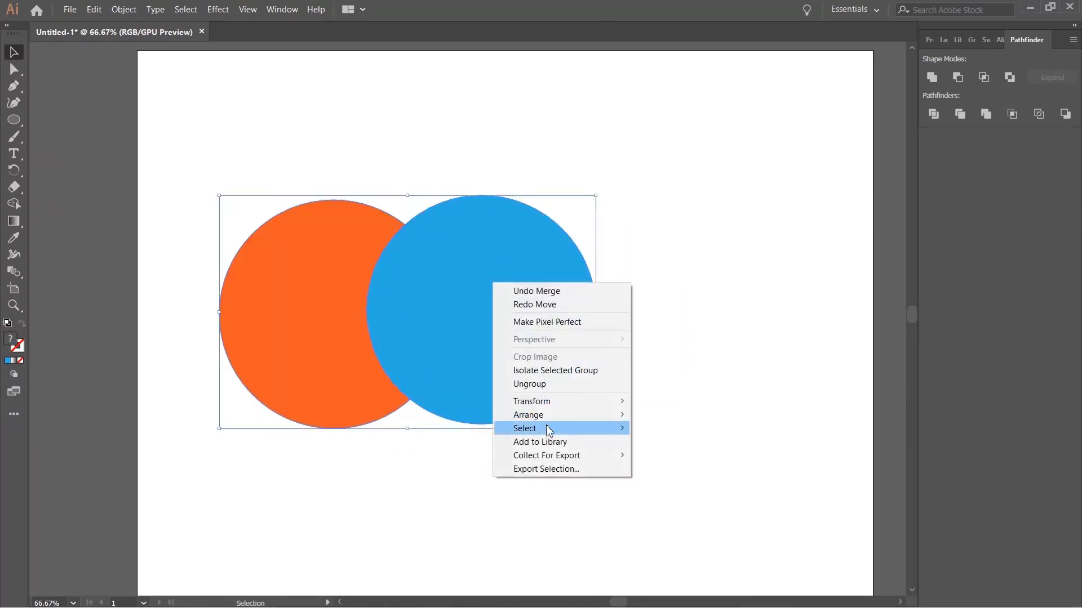
left_click(536, 387)
left_click_drag(539, 297, 717, 394)
key("ctrl+z")
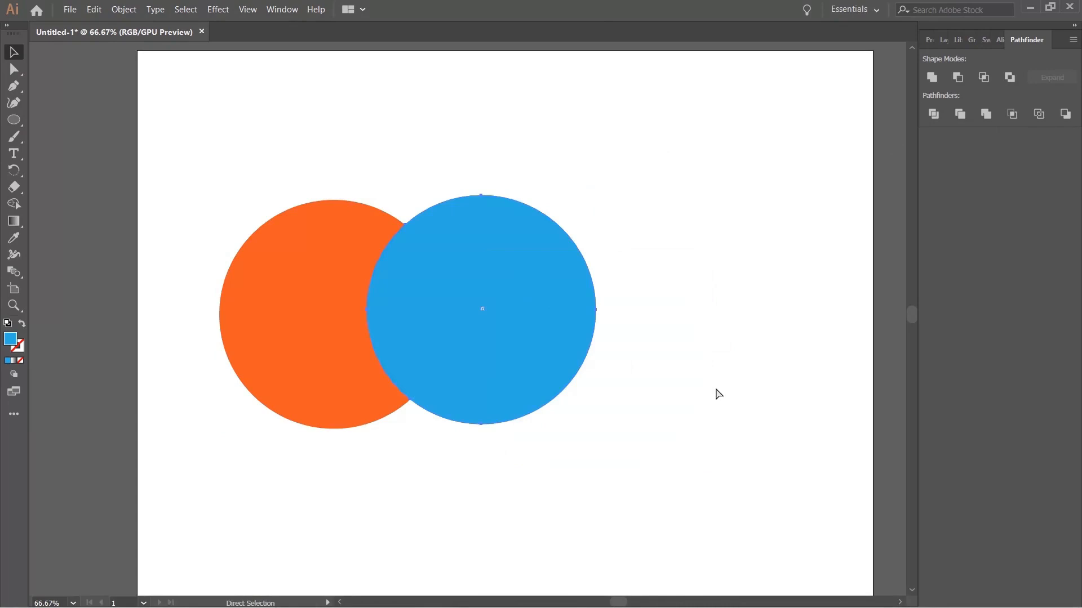
Try moving the overlapping shapes to the right and undo back to the two original overlapping circles.
left_click(959, 120)
left_click_drag(466, 262, 589, 290)
key("ctrl+z")
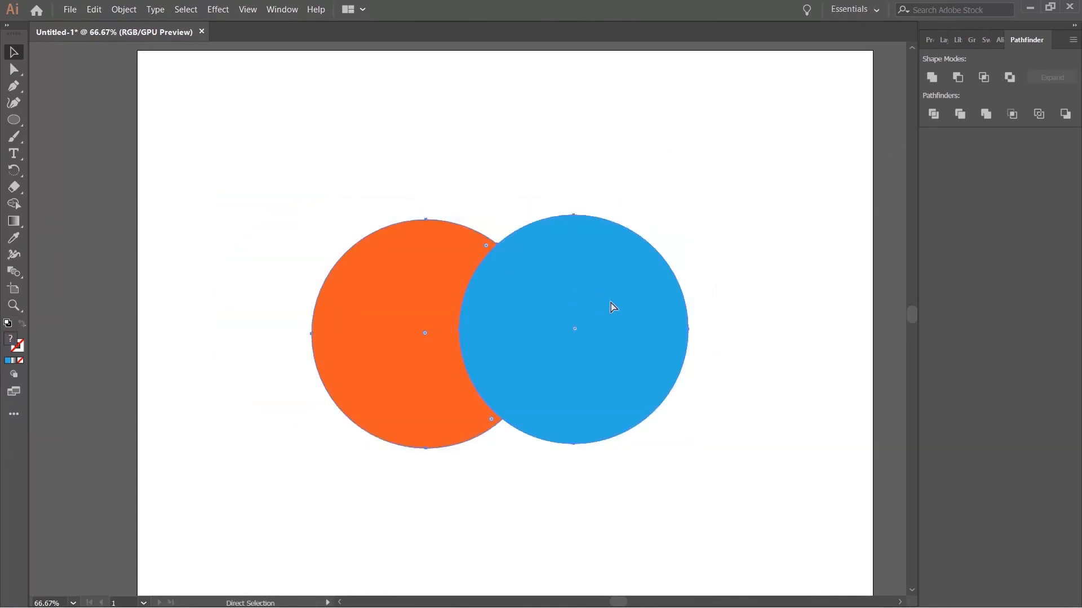
left_click_drag(485, 282, 577, 282)
key("ctrl+z")
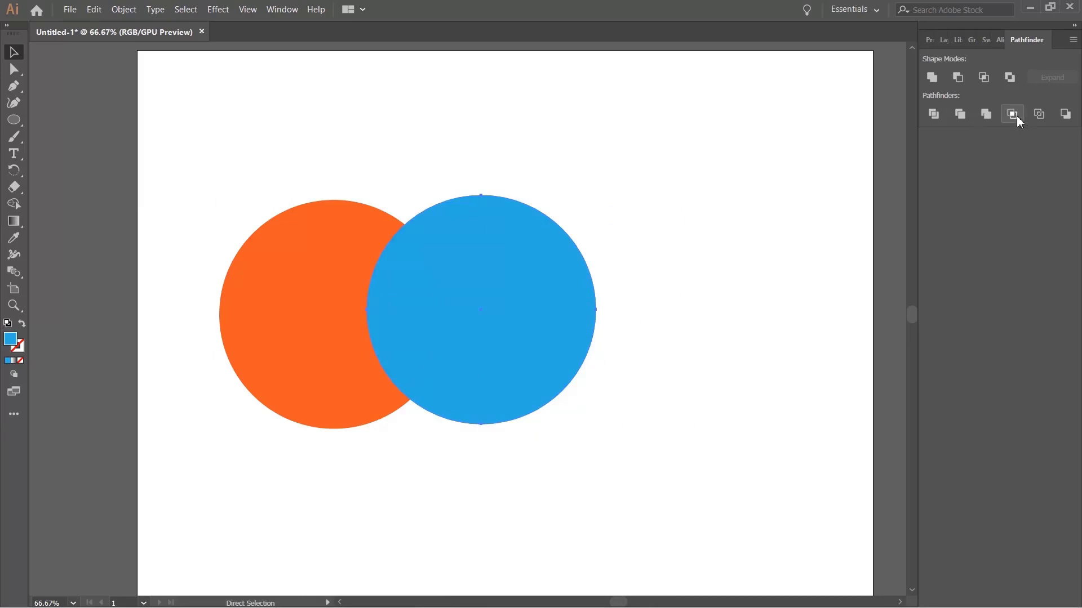
Select both overlapping circles, apply the Crop pathfinder, and ungroup the cropped result.
left_click_drag(774, 161, 281, 333)
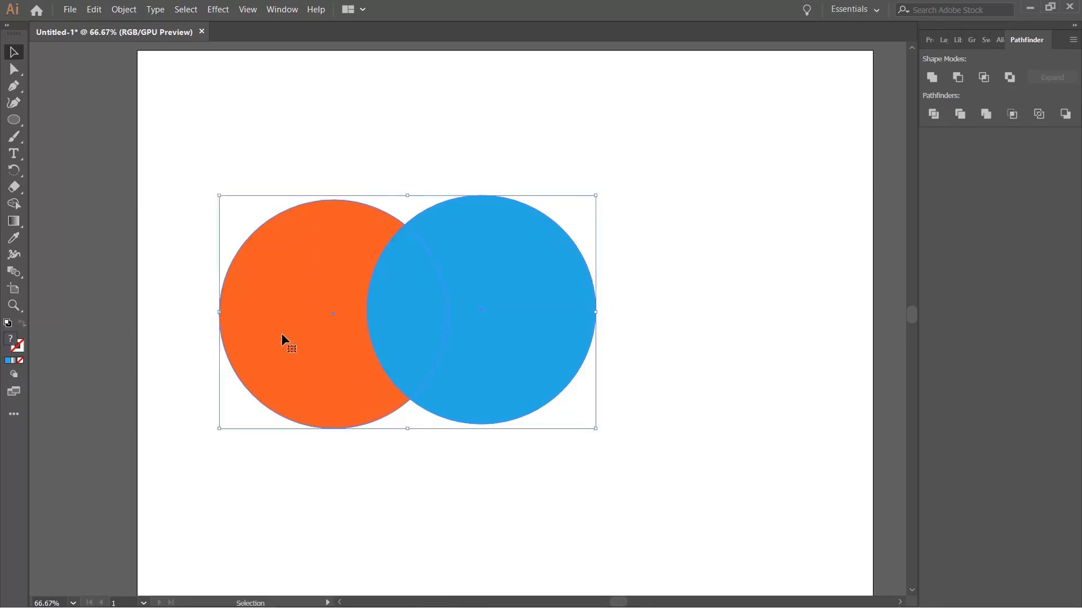
left_click(1012, 114)
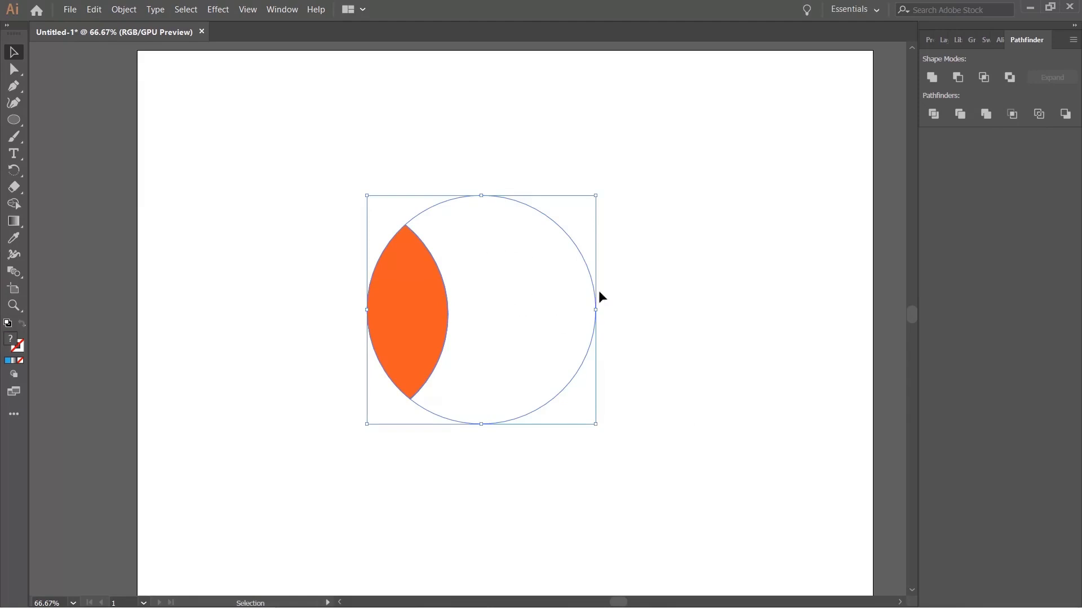
right_click(564, 321)
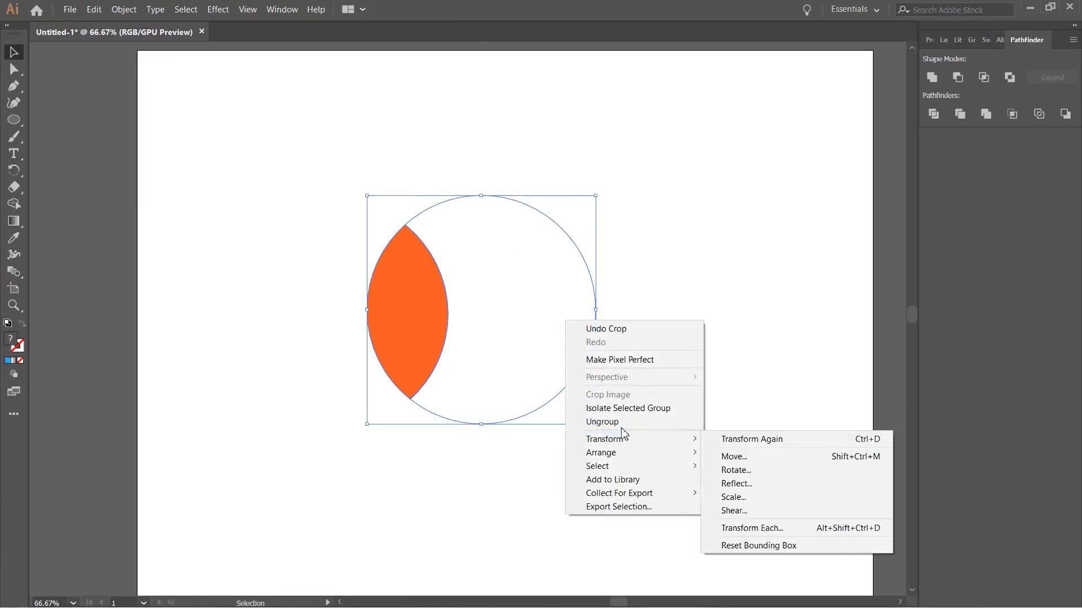
left_click(602, 421)
Try moving the unfilled outlines and the orange overlap piece apart, and undo back to the two original circles.
left_click_drag(536, 299, 643, 307)
left_click_drag(600, 265, 706, 270)
left_click_drag(417, 300, 372, 324)
key("a")
key("ctrl+z")
key("ctrl+z")
key("ctrl+z")
key("ctrl+z")
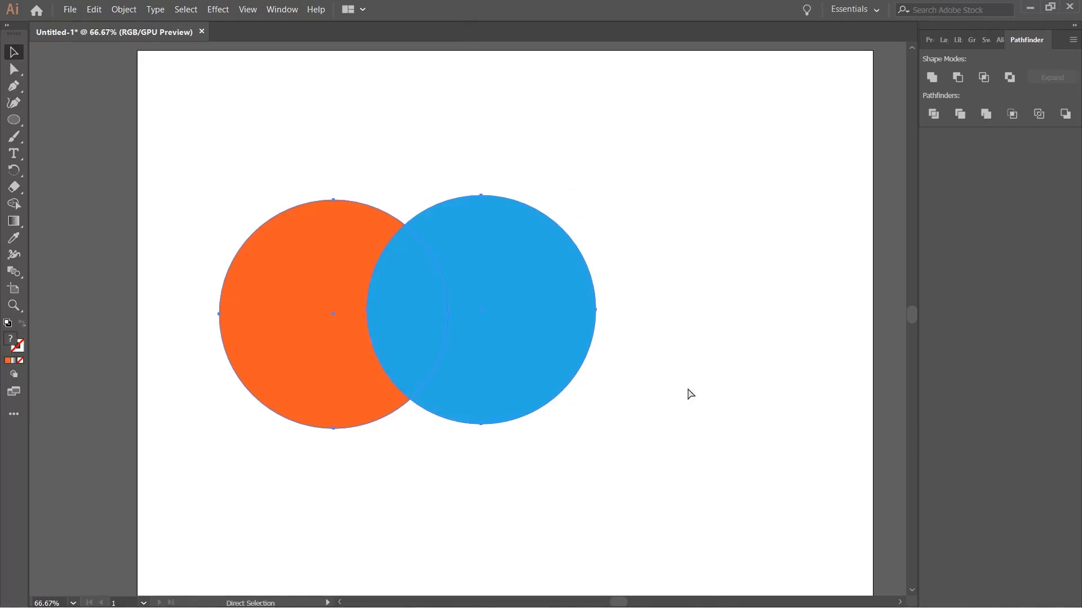
Select both circles, apply the Outline pathfinder, and ungroup the resulting outlines.
key("ctrl+a")
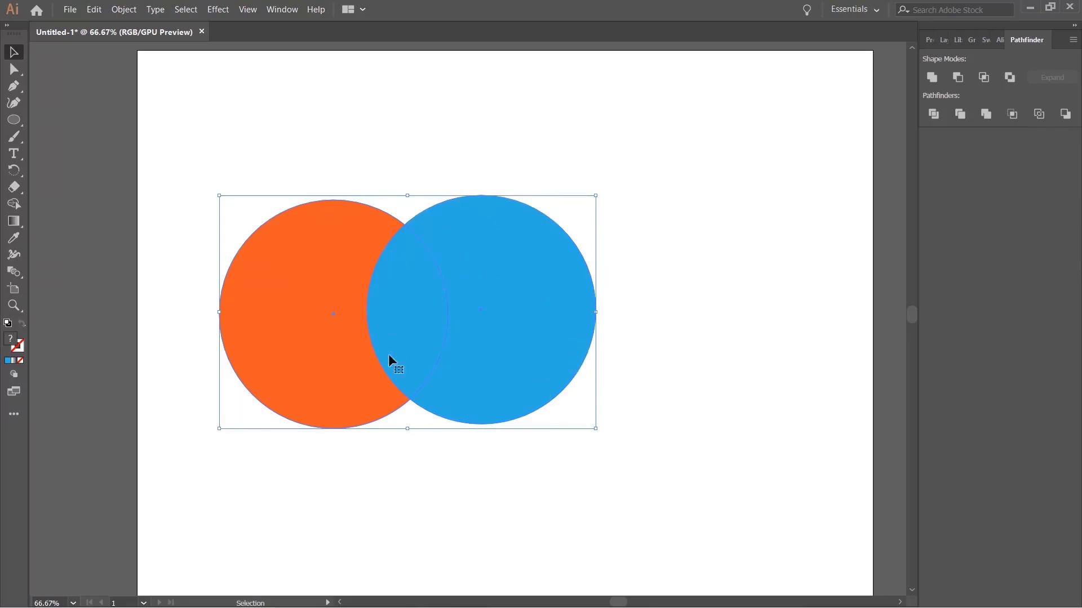
left_click(1039, 115)
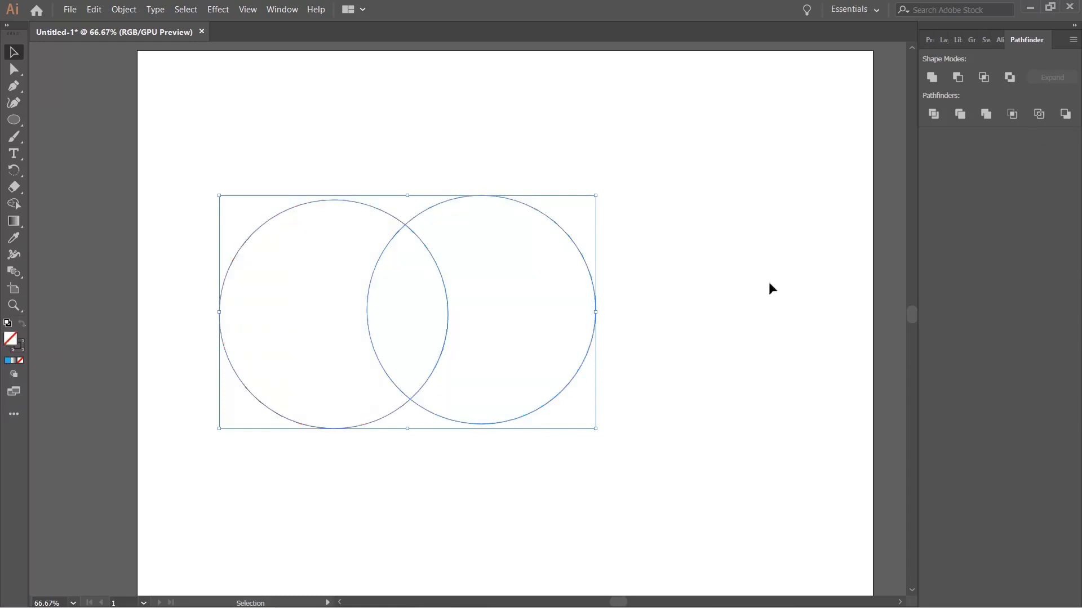
right_click(584, 255)
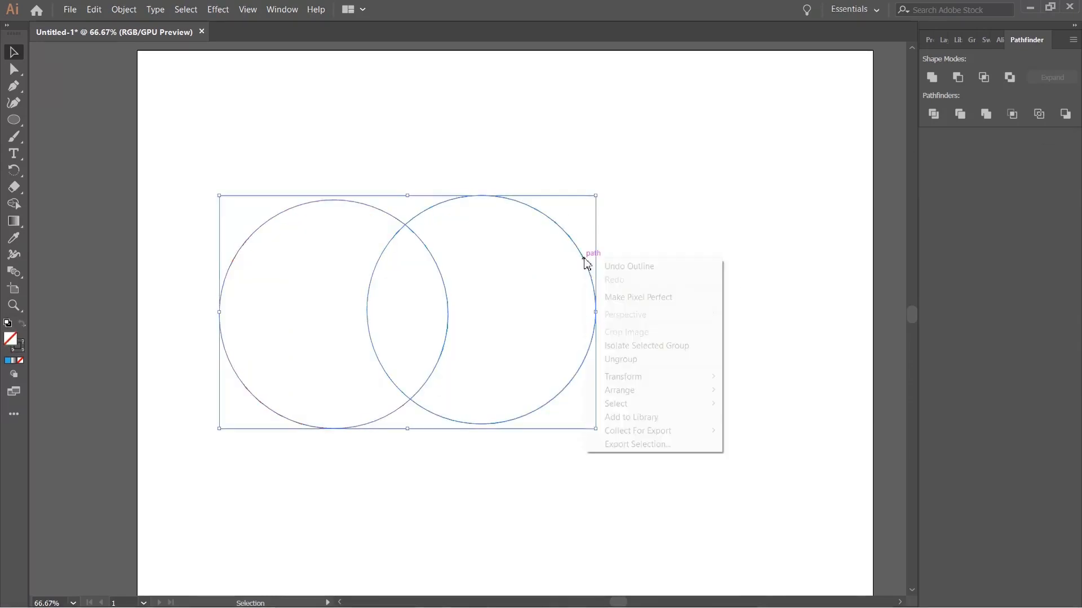
left_click(626, 363)
left_click(776, 362)
Try moving the outer and inner outline segments apart, and undo everything back to the two filled circles.
left_click_drag(595, 310, 732, 309)
left_click(220, 296)
left_click_drag(218, 298, 153, 291)
left_click_drag(451, 293, 481, 291)
key("ctrl+z")
key("ctrl+z")
key("ctrl+z")
key("ctrl+z")
key("ctrl+z")
key("ctrl+z")
key("ctrl+z")
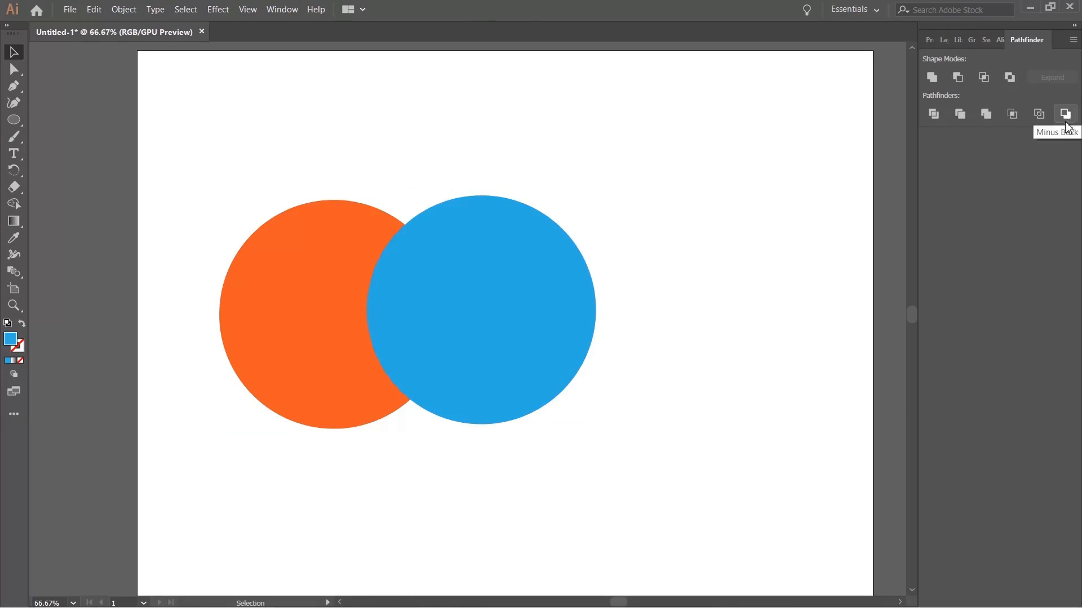
Apply the Minus Back pathfinder to both circles two times, undoing it each time to restore the originals.
left_click_drag(644, 163, 306, 375)
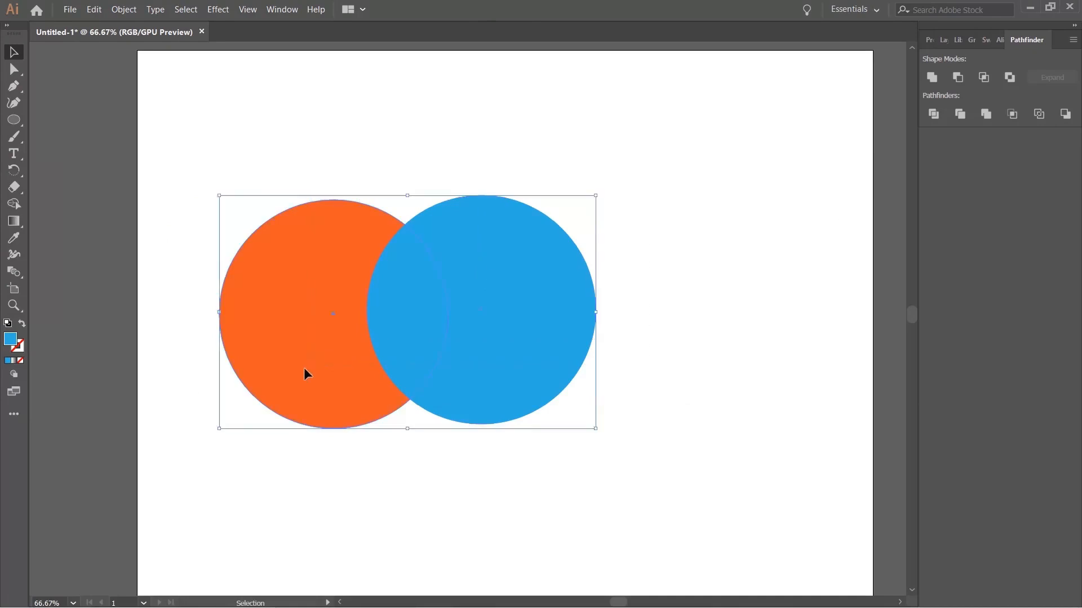
left_click(1065, 114)
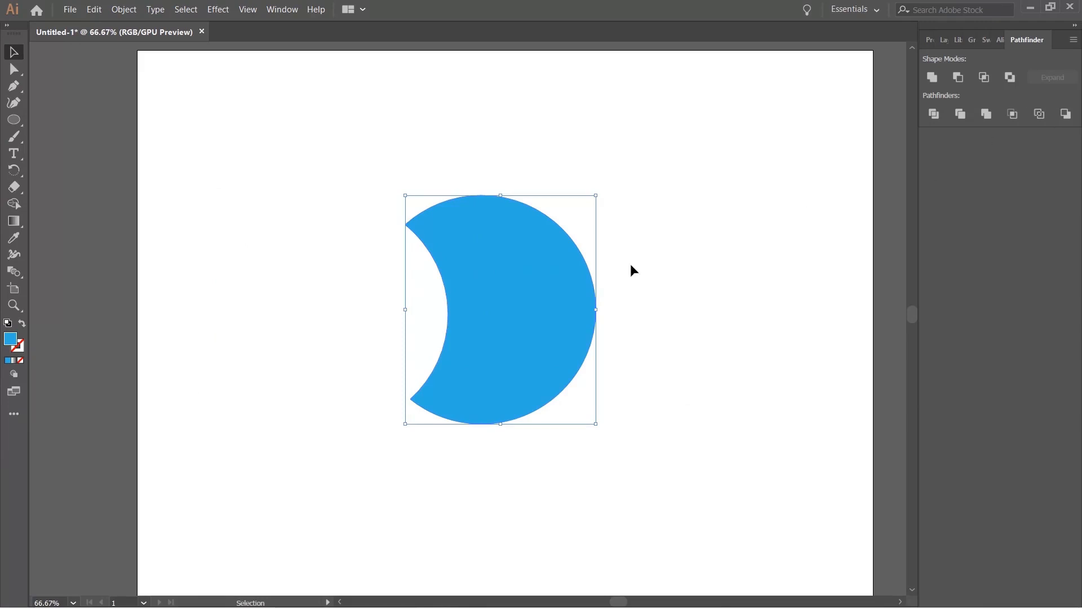
left_click(685, 275)
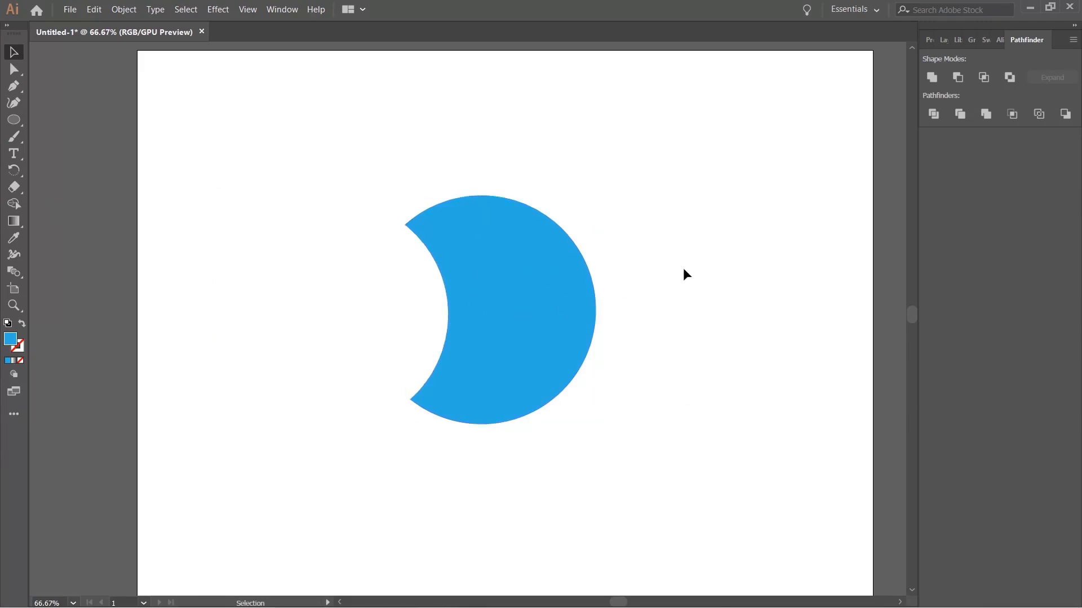
key("ctrl+z")
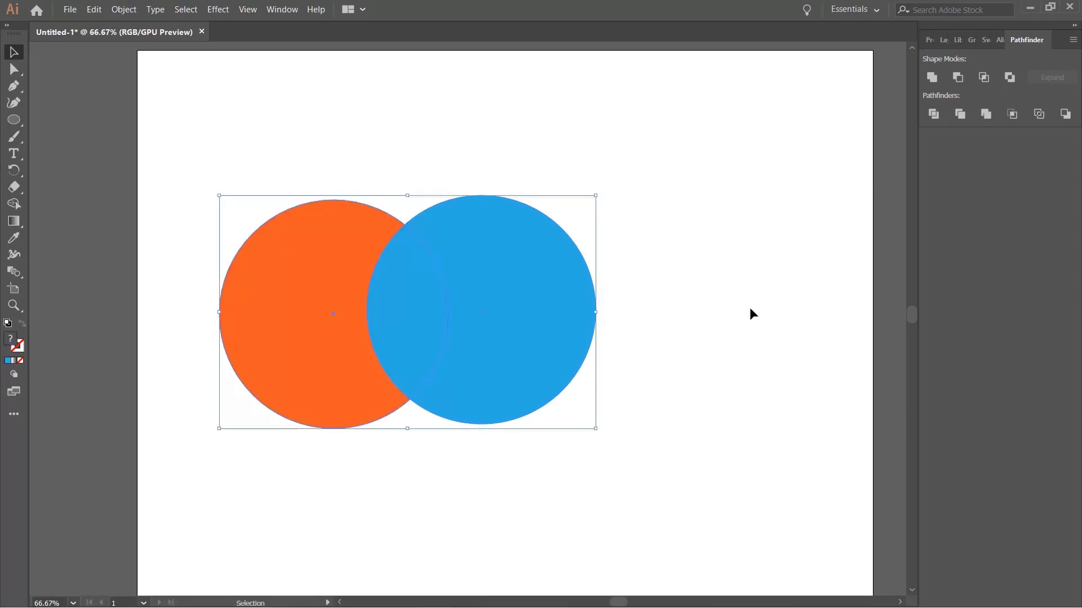
left_click(751, 312)
key("ctrl+a")
left_click(1065, 114)
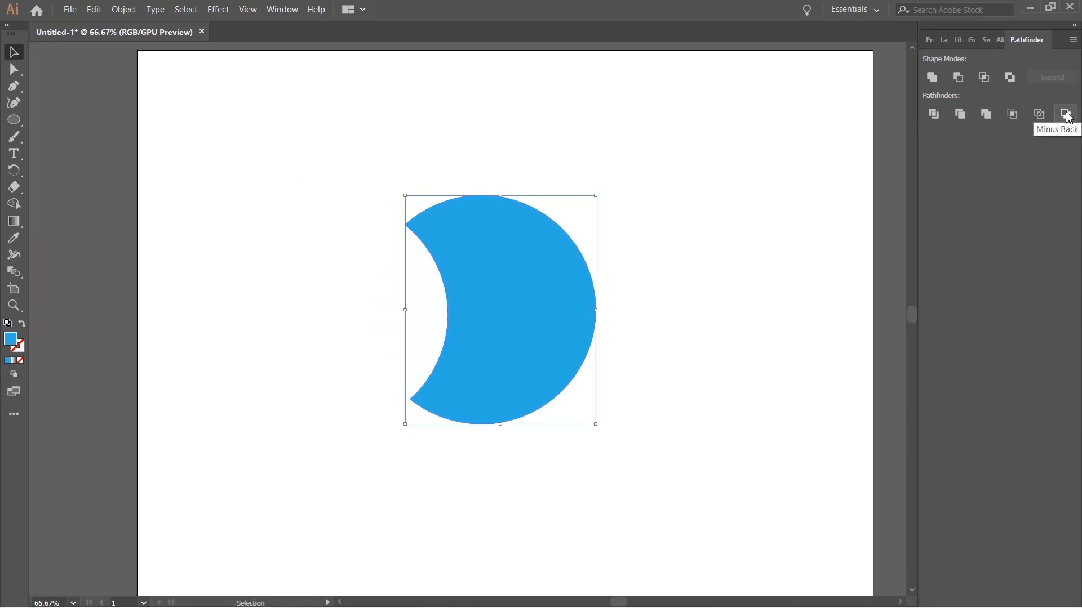
key("ctrl+z")
left_click(709, 276)
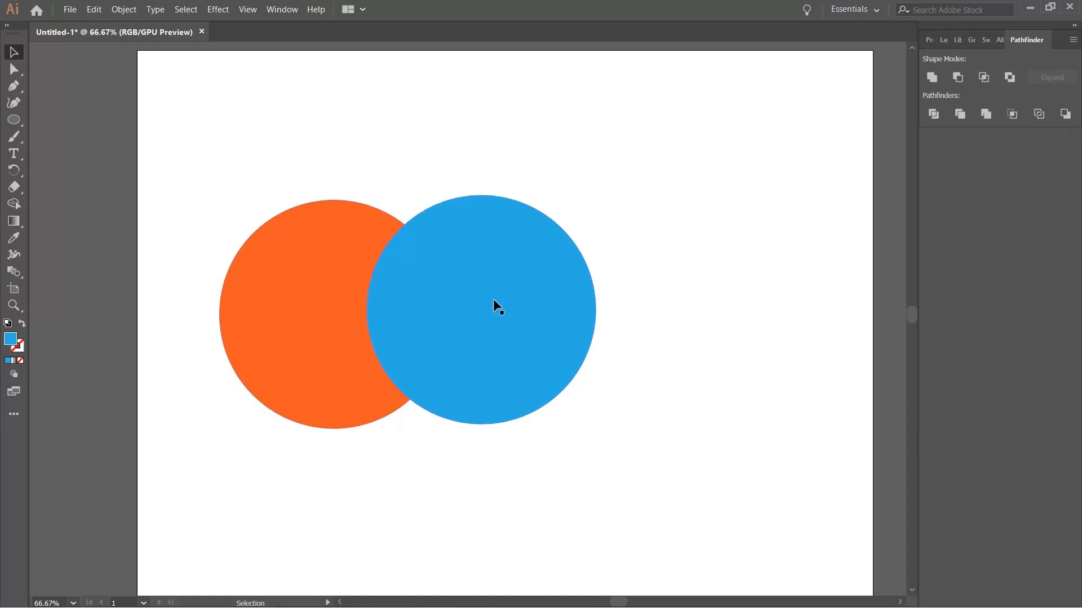
Move the blue and red-orange circles off the artboard, above its upper-left corner, to clear the working area.
scroll(670, 222, "down", 2)
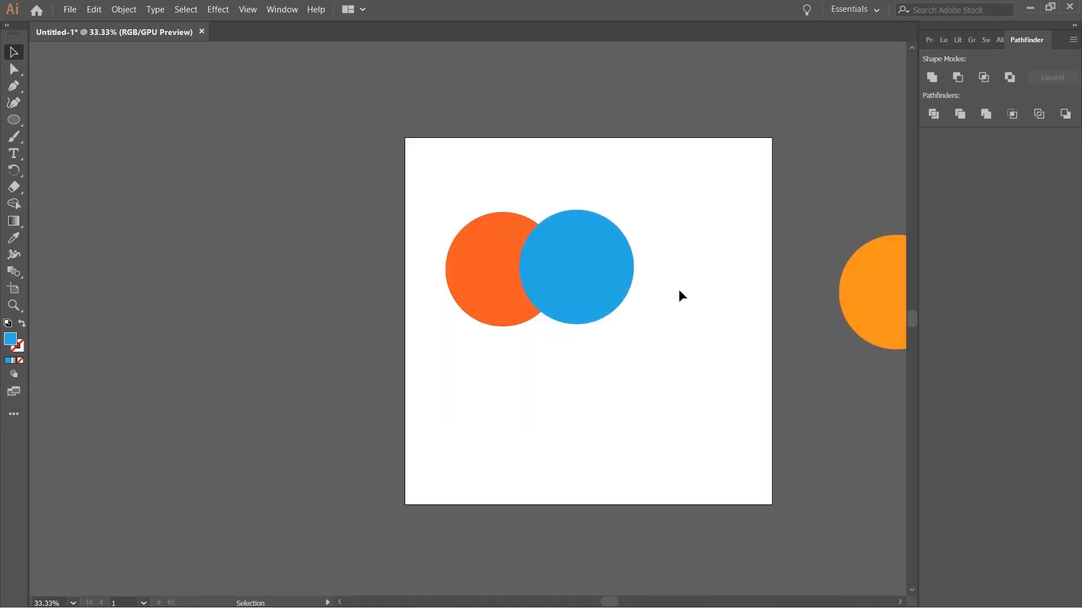
left_click_drag(603, 276, 629, 152)
left_click_drag(512, 287, 385, 112)
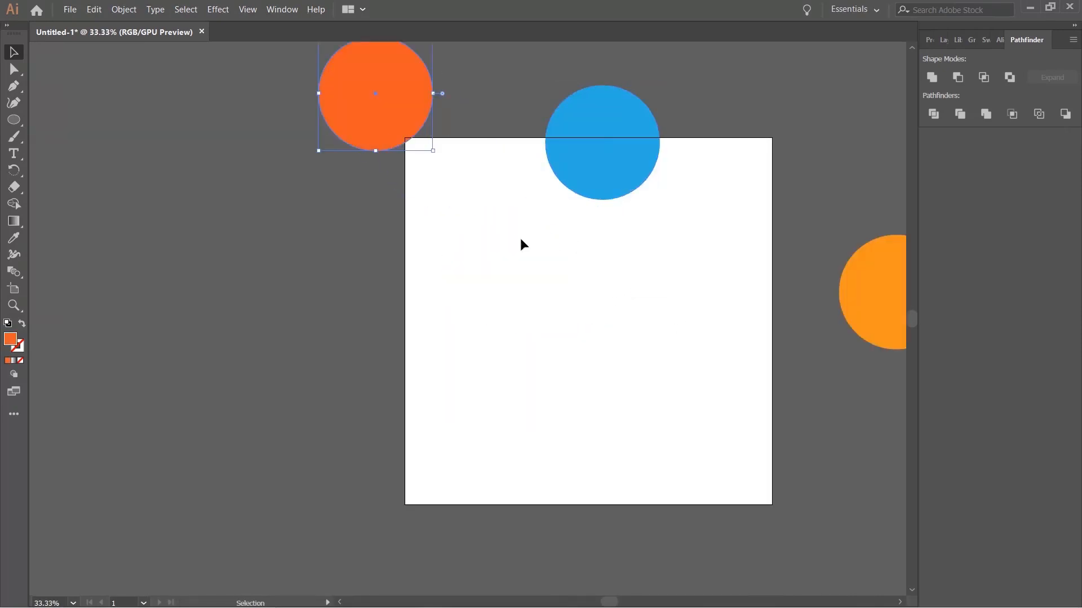
left_click_drag(519, 238, 465, 427)
left_click_drag(553, 350, 444, 229)
left_click_drag(260, 155, 490, 334)
left_click_drag(490, 330, 501, 228)
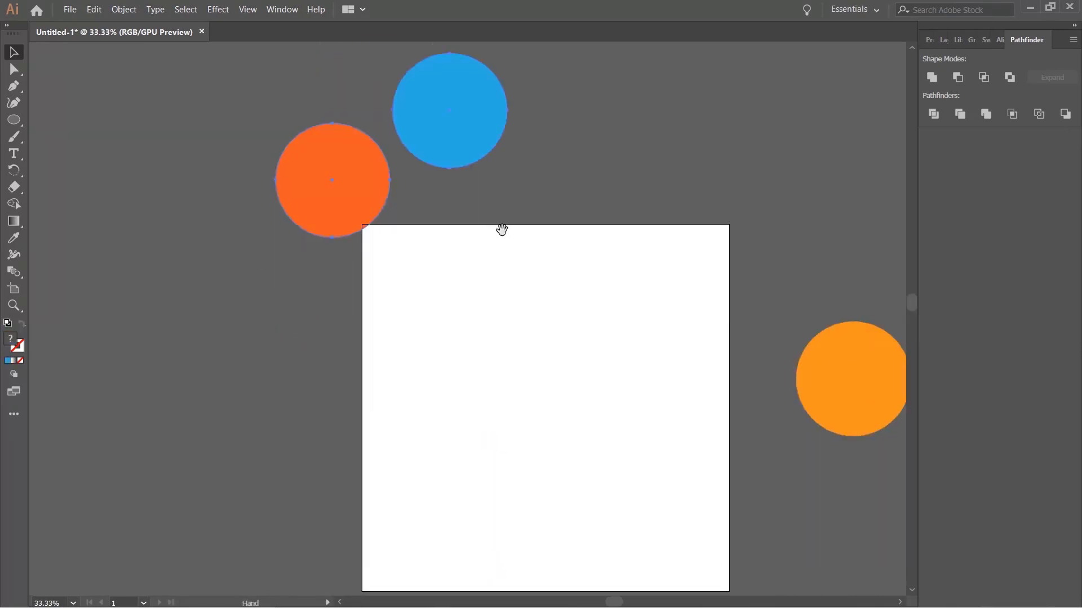
left_click_drag(477, 156, 404, 124)
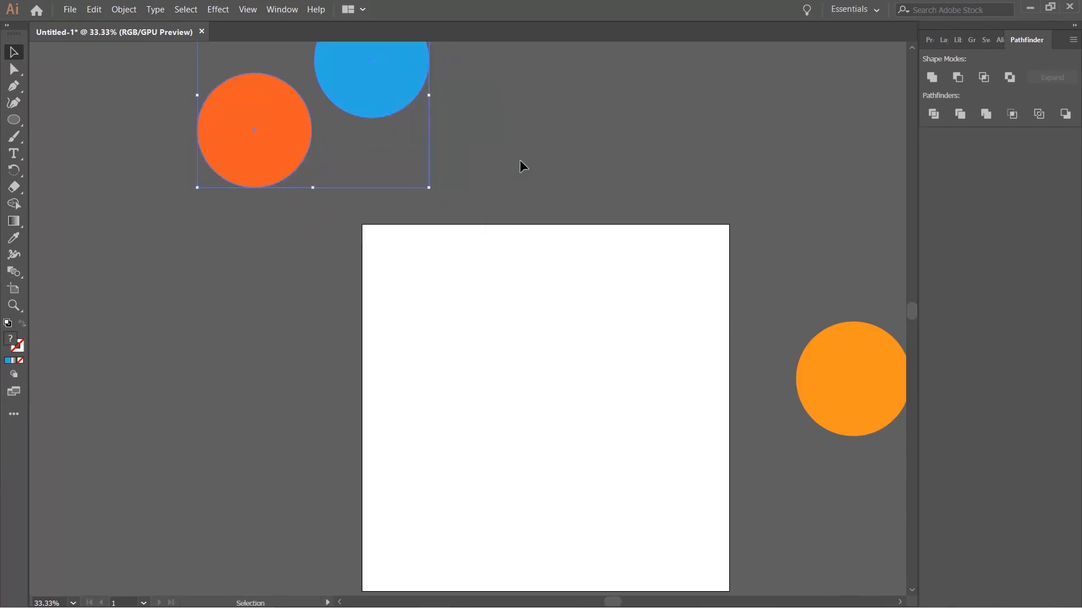
Draw a blue square near the middle of the empty artboard with the Rectangle tool.
left_click(482, 316)
left_click_drag(482, 316, 449, 287)
key("ctrl+equal")
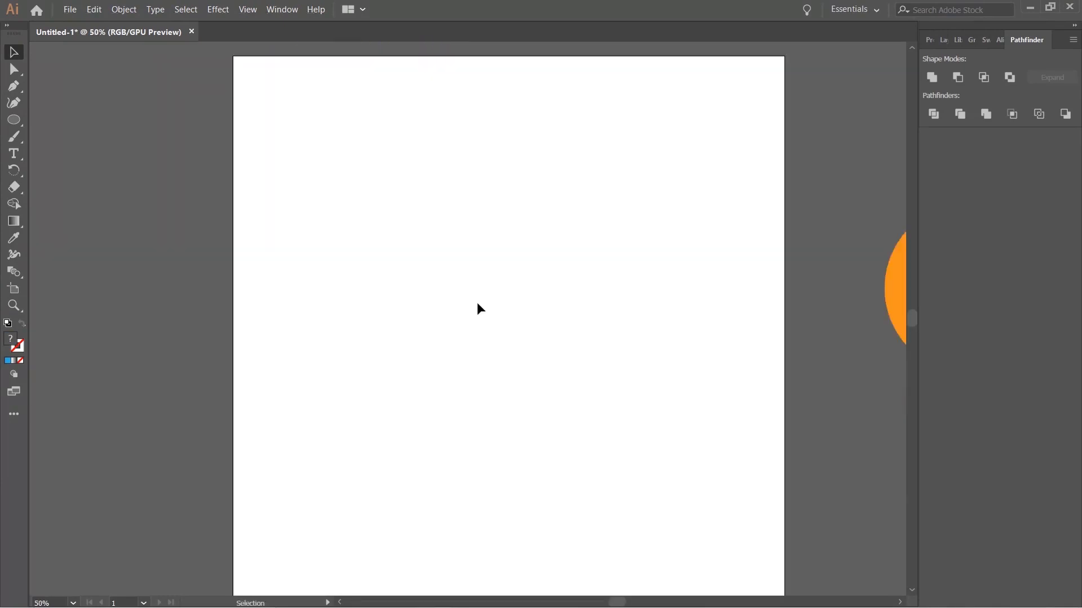
scroll(479, 252, "down", 1)
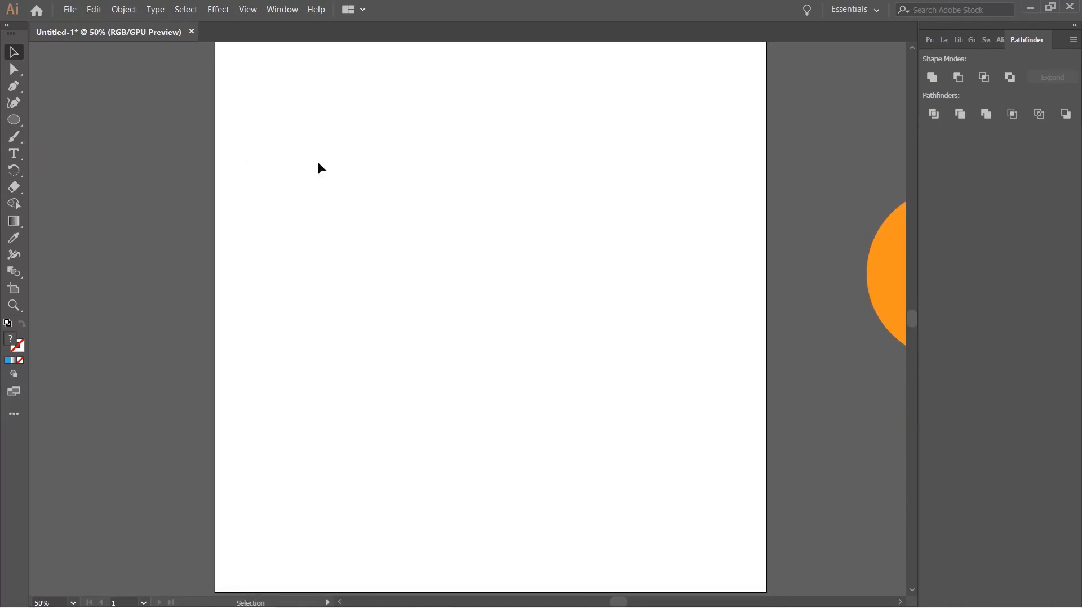
scroll(408, 146, "down", 1)
scroll(433, 161, "up", 2)
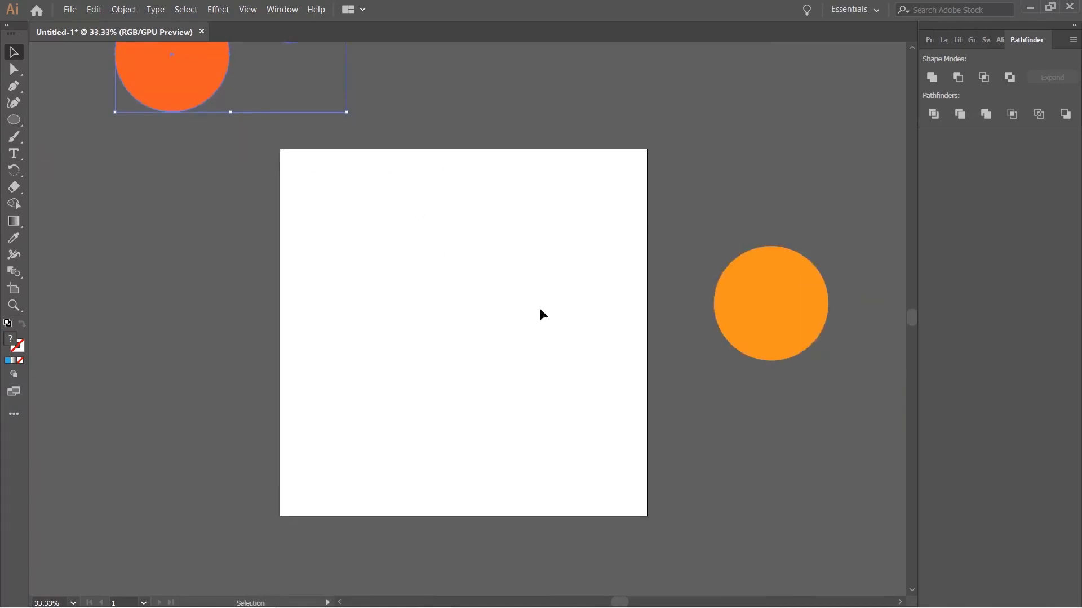
scroll(457, 282, "up", 1)
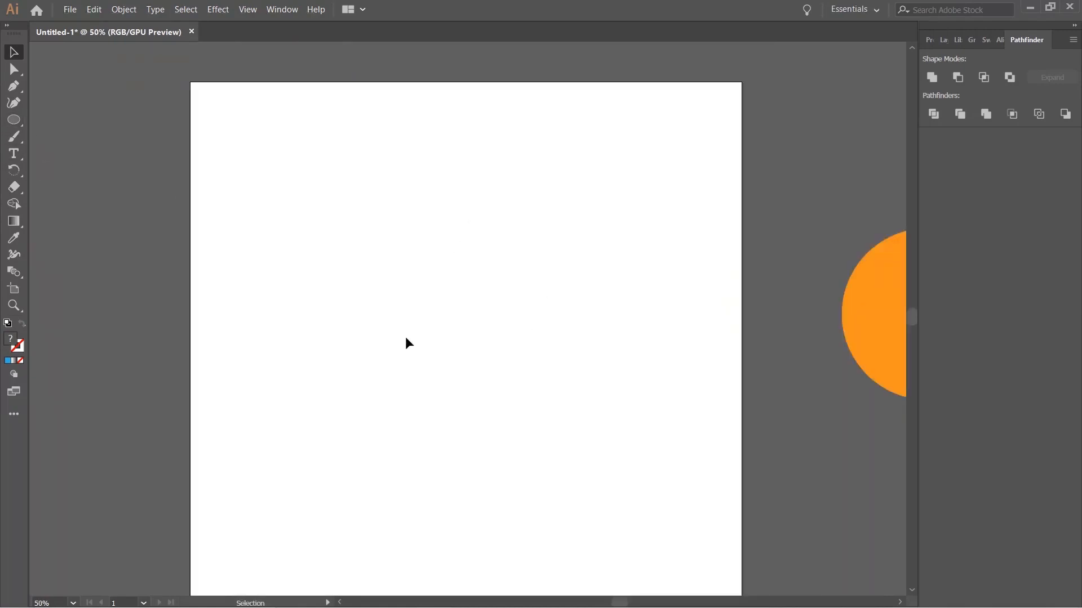
right_click(14, 122)
left_click(70, 119)
left_click_drag(383, 258, 518, 429)
left_click(12, 53)
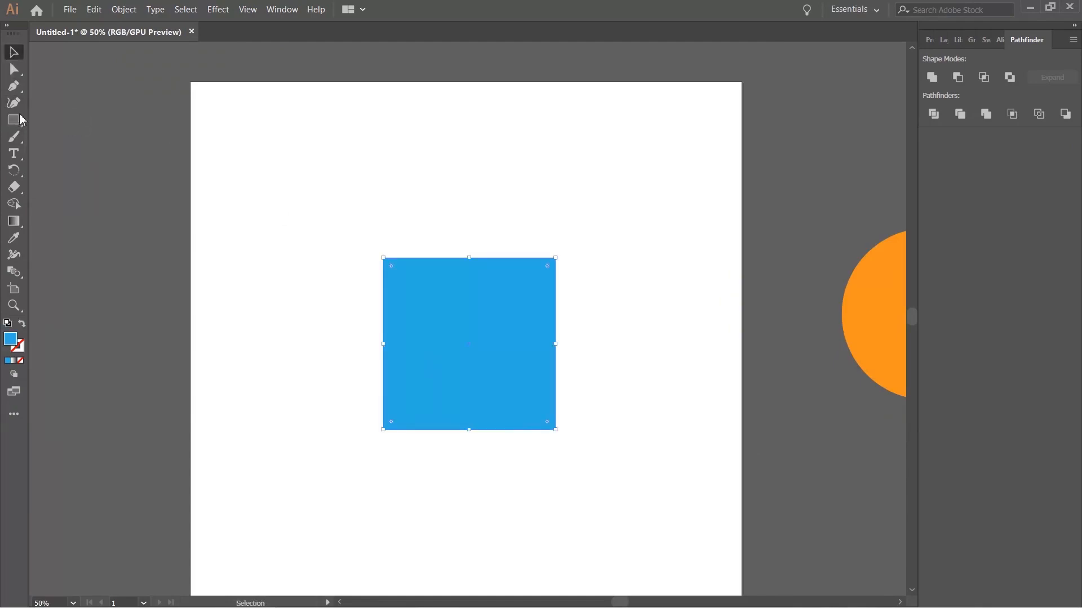
Duplicate the square upward, seat the copy on the original's top edge, and widen it equally on both sides.
left_click_drag(471, 351, 471, 164)
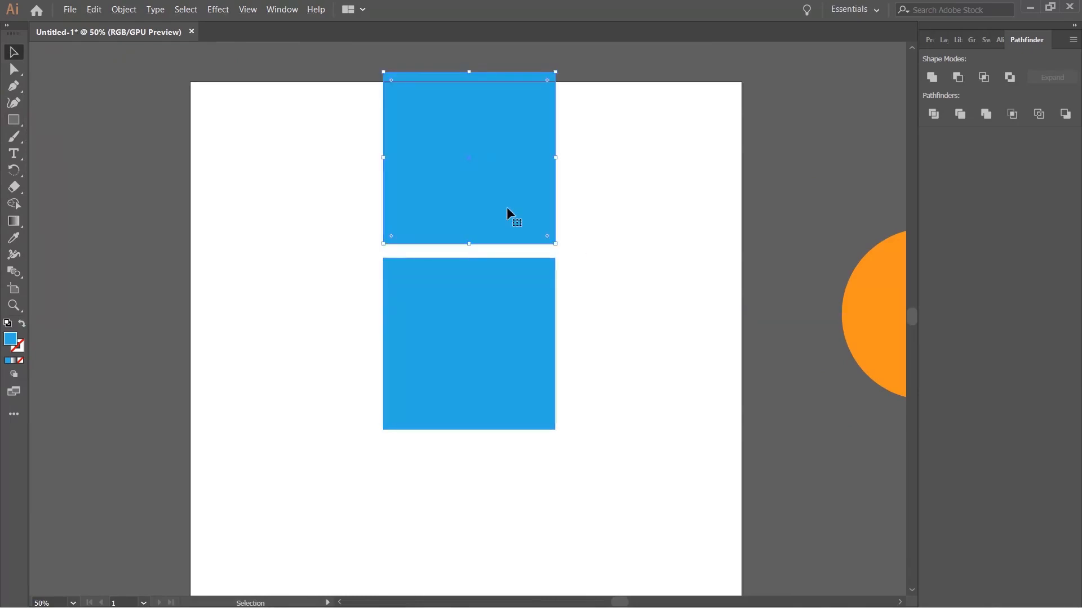
scroll(507, 213, "up", 1)
left_click_drag(471, 235, 479, 269)
scroll(532, 251, "up", 3)
left_click_drag(575, 263, 611, 263)
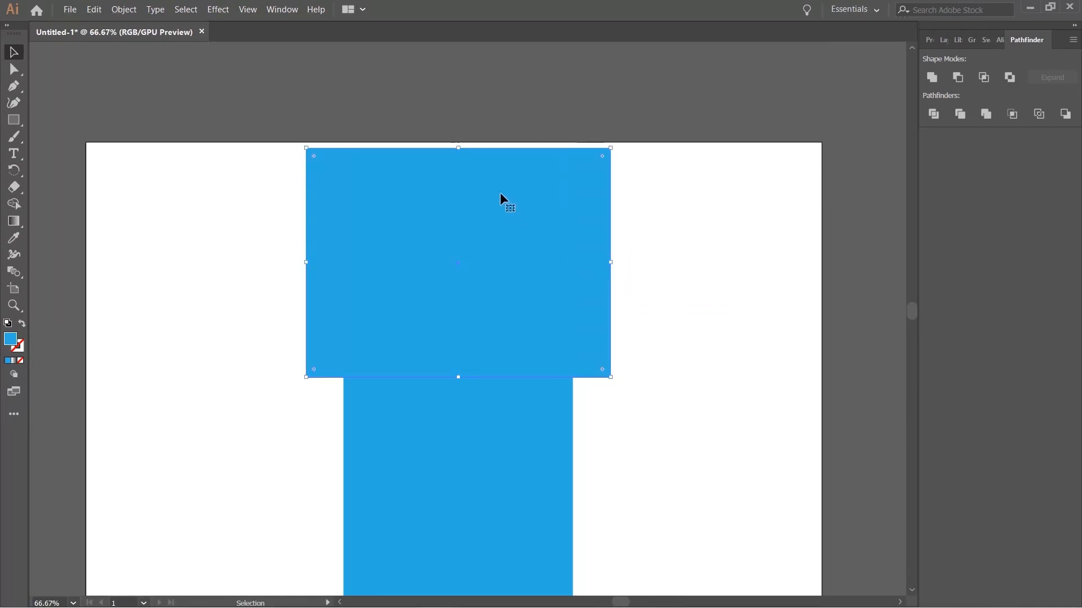
Turn the upper rectangle into a triangular roof using a mid-top anchor point and no top corners, and reduce its height.
key("p")
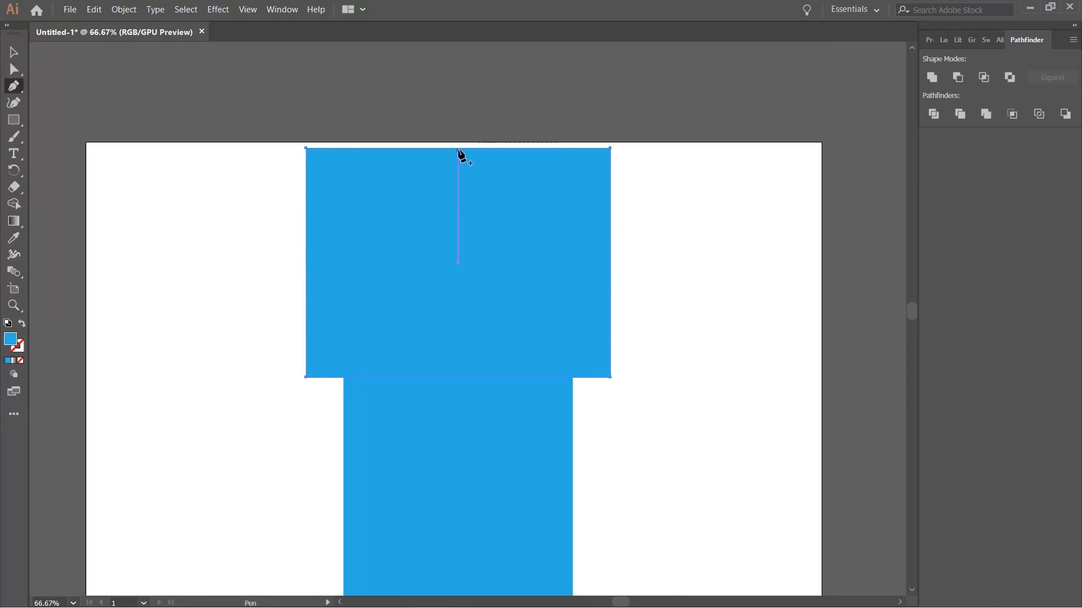
left_click(458, 149)
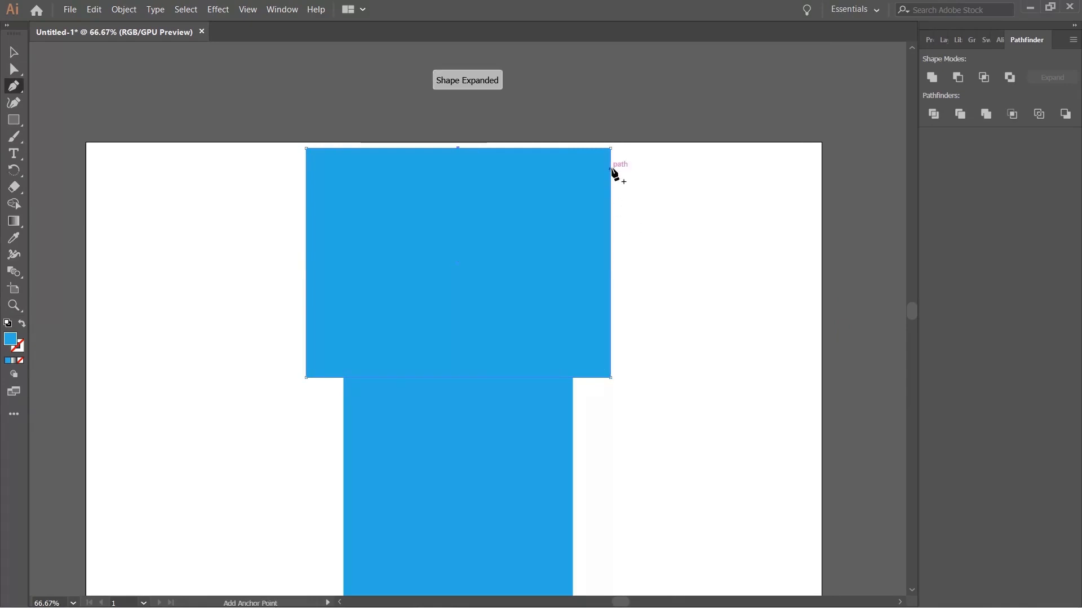
left_click(611, 149)
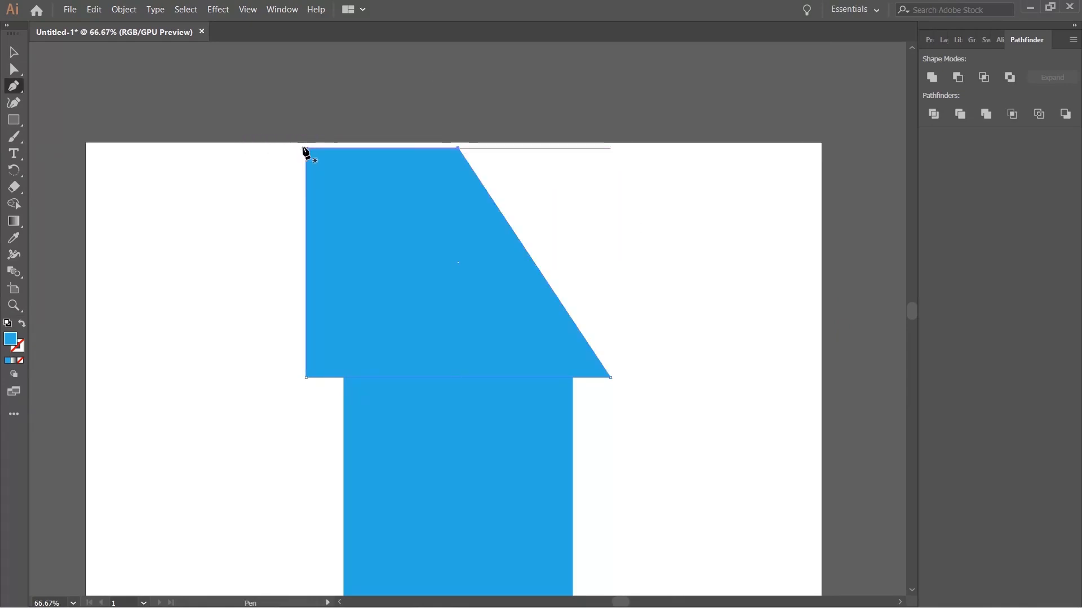
left_click(305, 149)
left_click(12, 54)
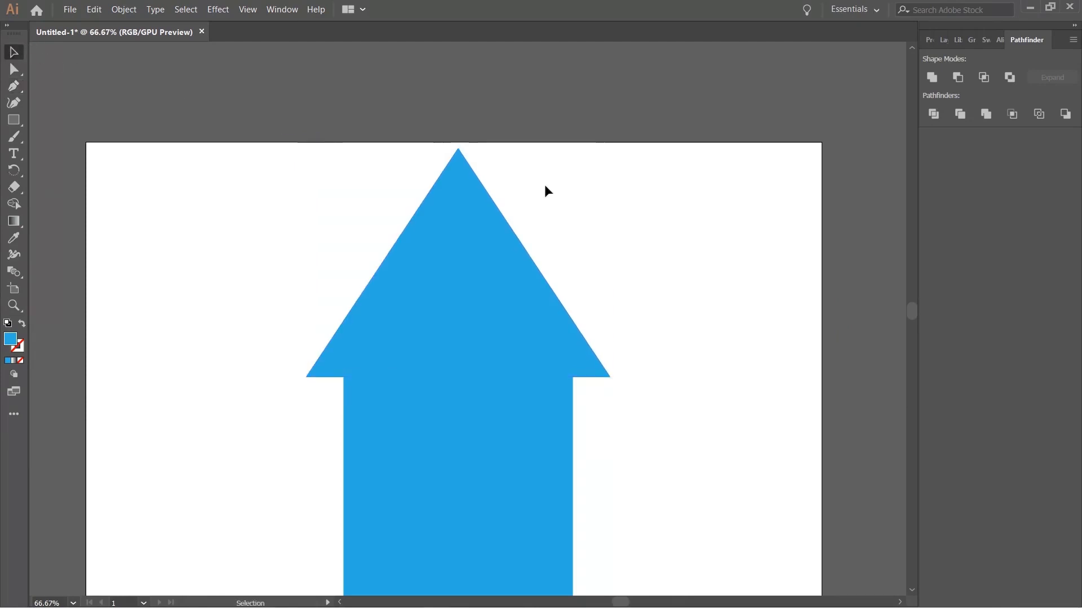
left_click_drag(461, 148, 458, 266)
Shorten the square body below the roof and widen it slightly on both sides.
left_click_drag(657, 431, 670, 309)
left_click(478, 481)
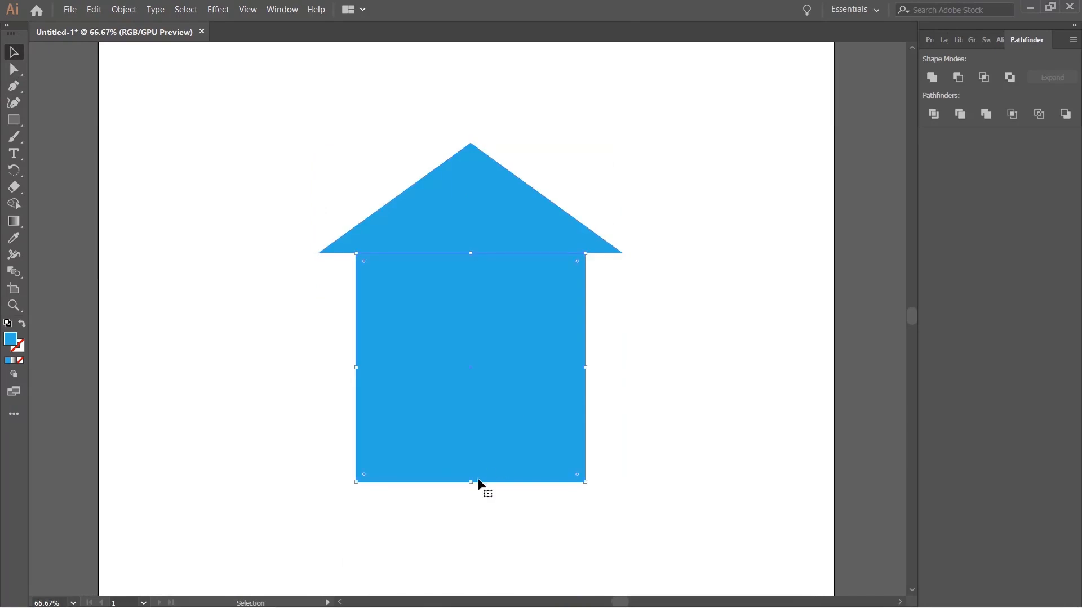
left_click_drag(475, 482, 495, 419)
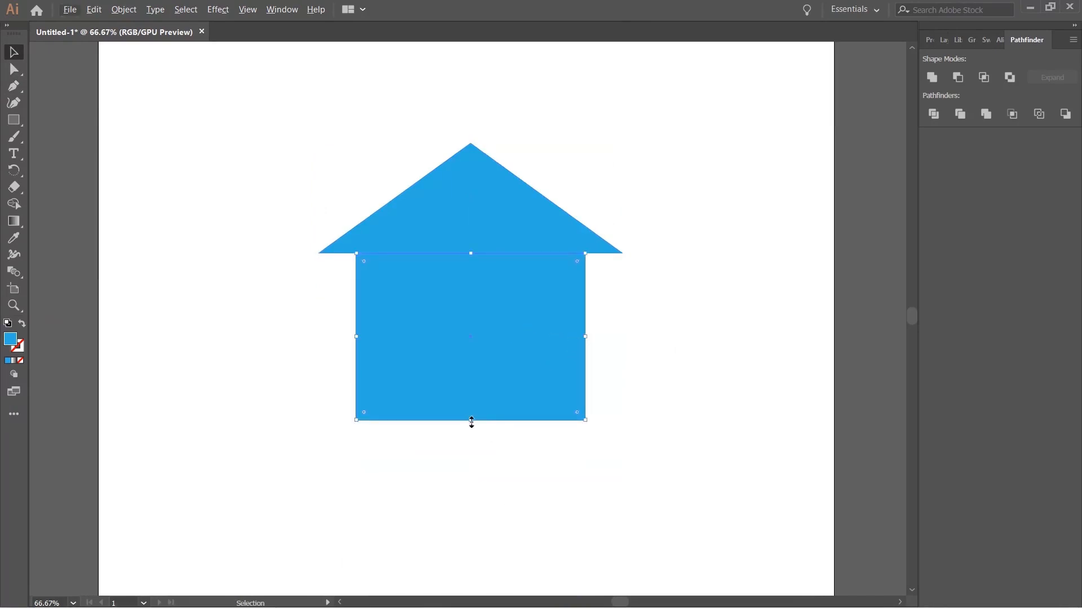
left_click_drag(471, 422, 493, 430)
left_click(493, 431)
left_click_drag(588, 340, 594, 340)
left_click(693, 318)
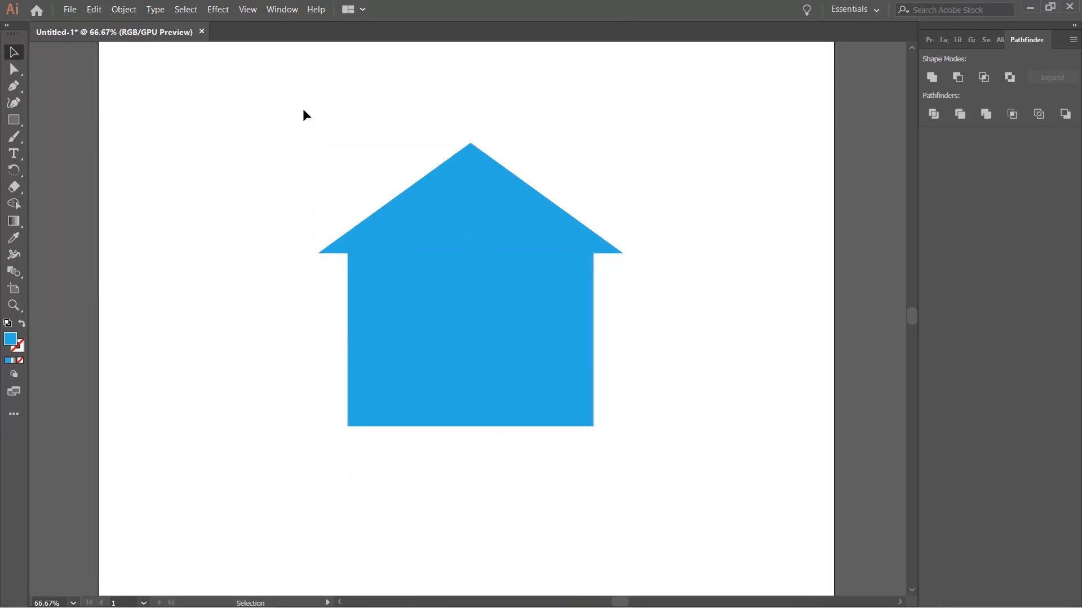
Try moving the roof up off the house body and undo the move.
left_click_drag(466, 197, 467, 115)
key("ctrl+z")
key("ctrl+shift+a")
Select the roof and the body and combine them into one house shape with the Unite shape mode.
left_click_drag(696, 127, 363, 432)
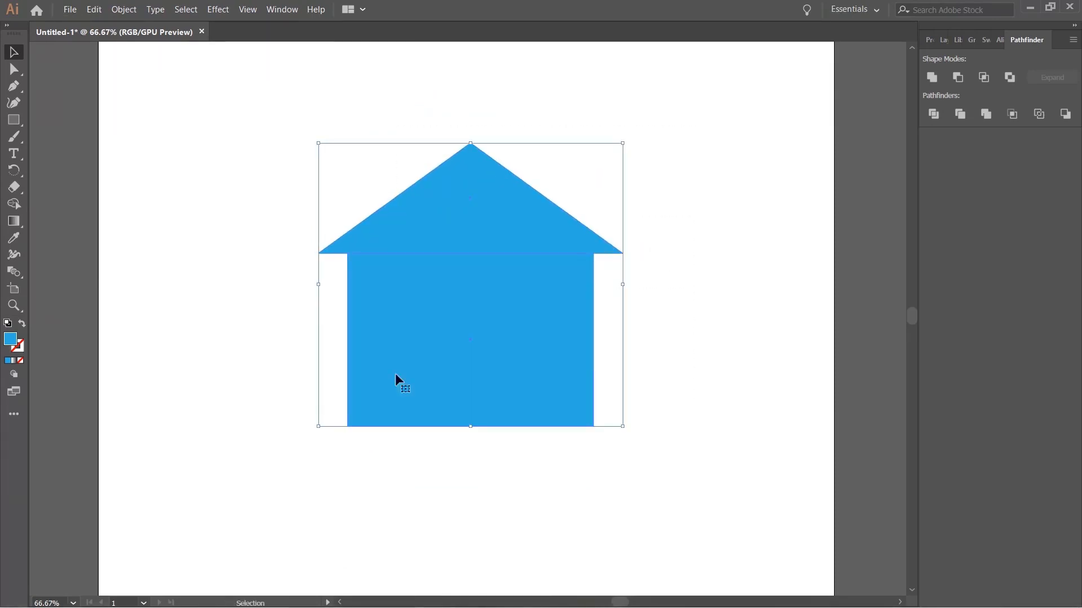
left_click(933, 82)
key("ctrl+shift+a")
left_click_drag(613, 355, 622, 316)
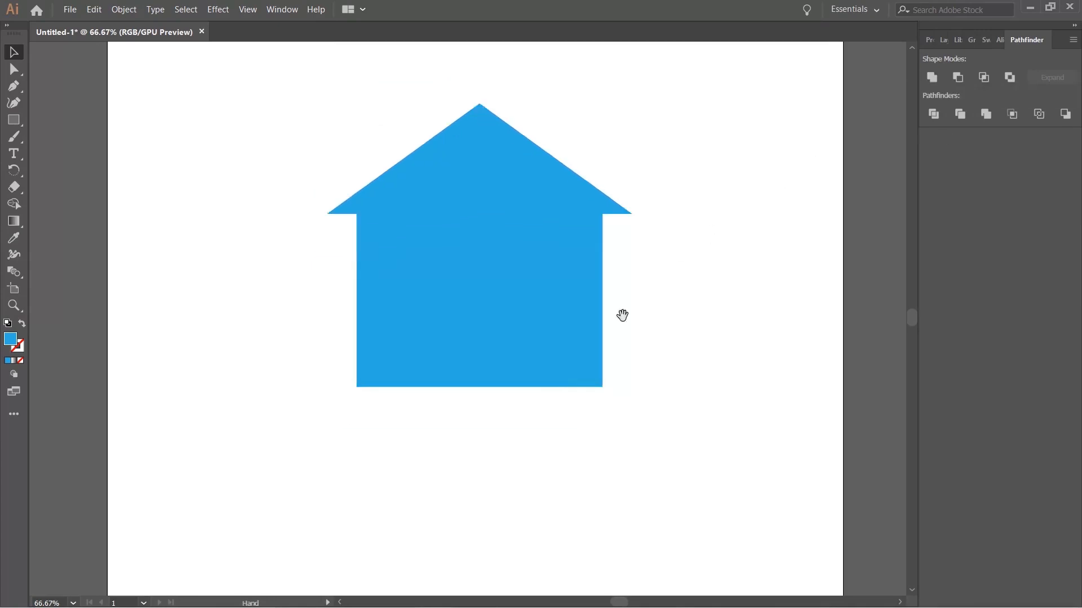
left_click(455, 301)
left_click(747, 291)
Draw a tall, narrow blue rectangle beside the house's lower right side.
left_click_drag(20, 115, 51, 119)
mouse_move(638, 302)
left_mouse_down()
mouse_move(681, 458)
mouse_move(717, 482)
left_mouse_up()
left_click(14, 51)
left_click(623, 360)
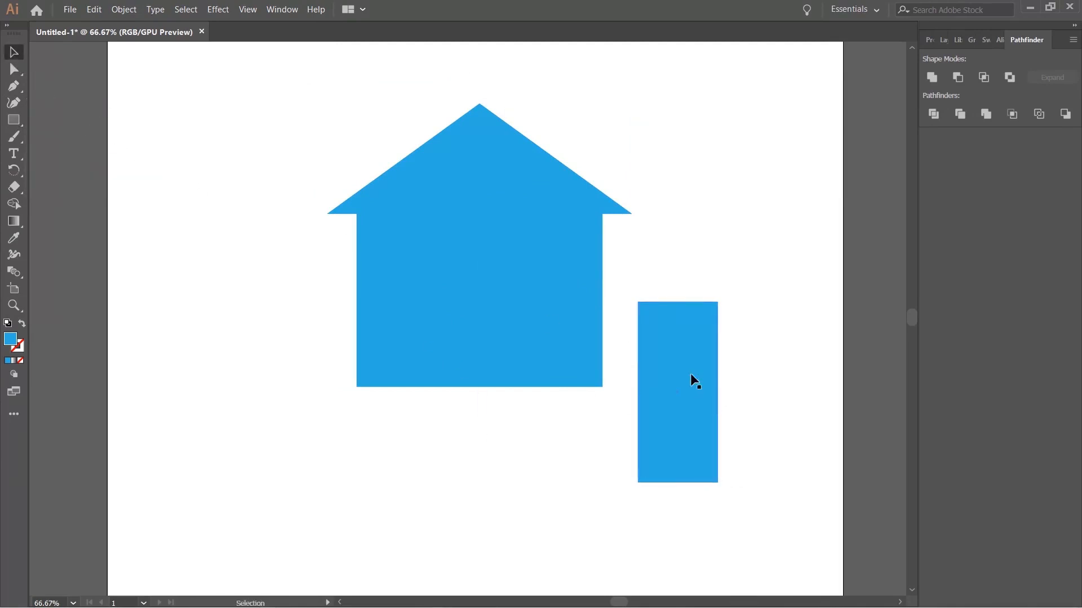
Fill the tall, narrow rectangle beside the house with orange.
left_click(928, 42)
left_click(919, 194)
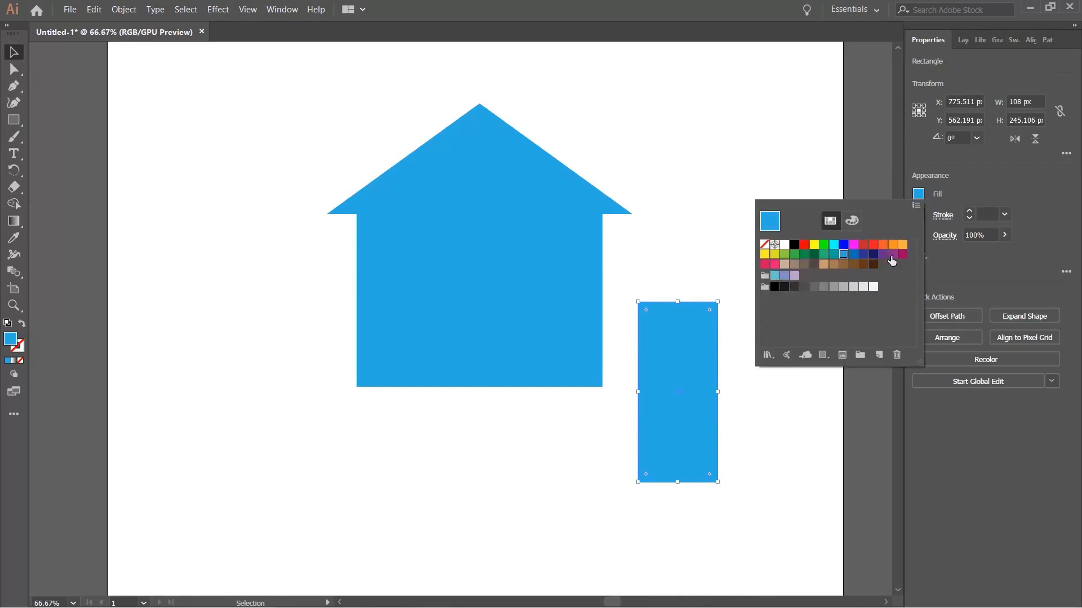
left_click(883, 246)
left_click(564, 462)
Move the orange rectangle onto the house as a door, centred horizontally and extending slightly below the house's base.
left_click_drag(664, 366, 461, 346)
left_click_drag(500, 398, 501, 522)
left_click_drag(490, 460, 480, 441)
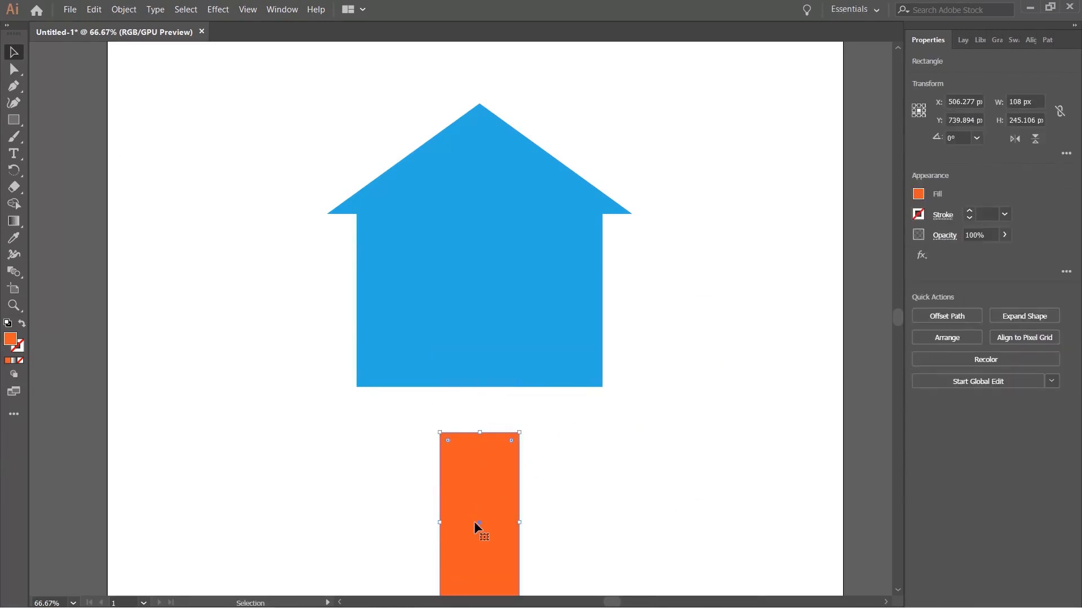
left_click_drag(478, 522, 479, 312)
left_click(526, 420)
key("ctrl+a")
left_click(606, 428)
left_click(624, 454)
left_click(485, 293)
left_click_drag(303, 438, 413, 383)
Shorten the orange door rectangle from its upper edge to a height of about 186 px.
left_click(503, 286)
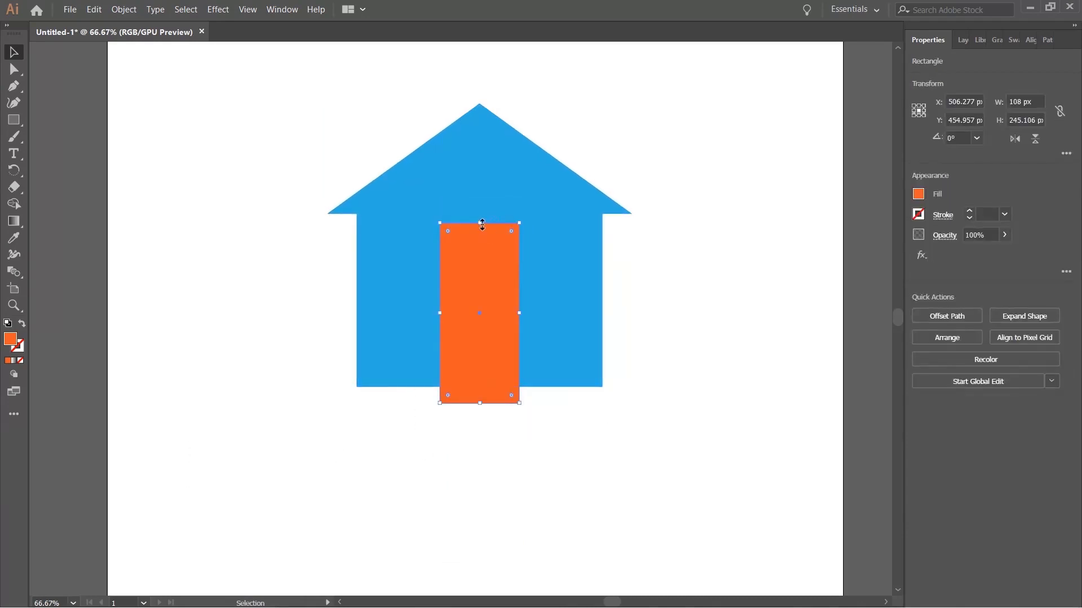
left_click_drag(479, 223, 481, 259)
left_click(628, 259)
left_click(481, 275)
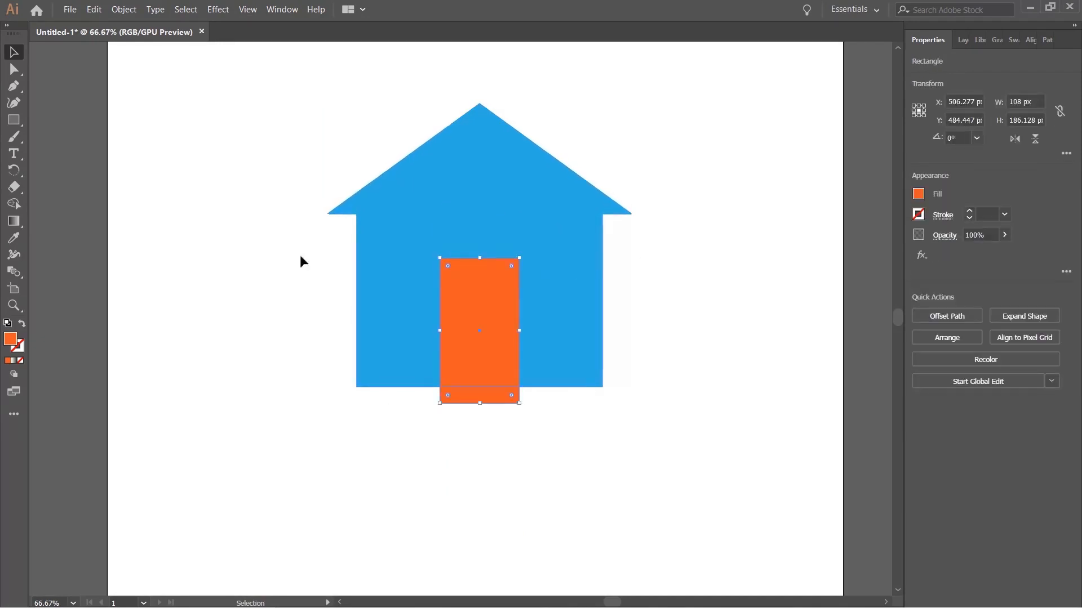
Select the house and the orange rectangle and cut the door opening out with the Minus Front shape mode.
left_click_drag(302, 259, 669, 378)
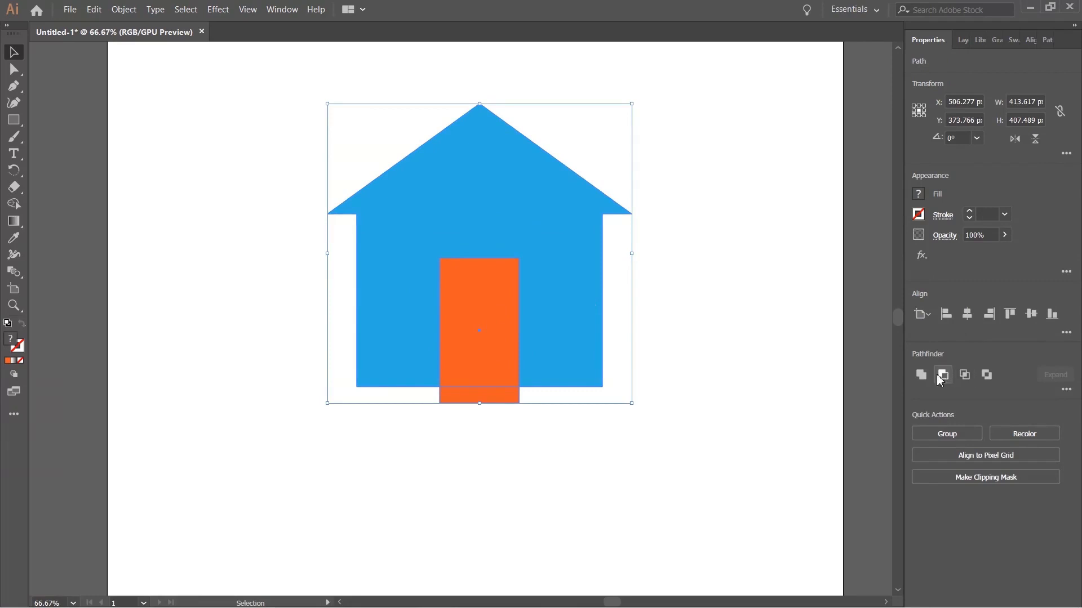
left_click(1047, 39)
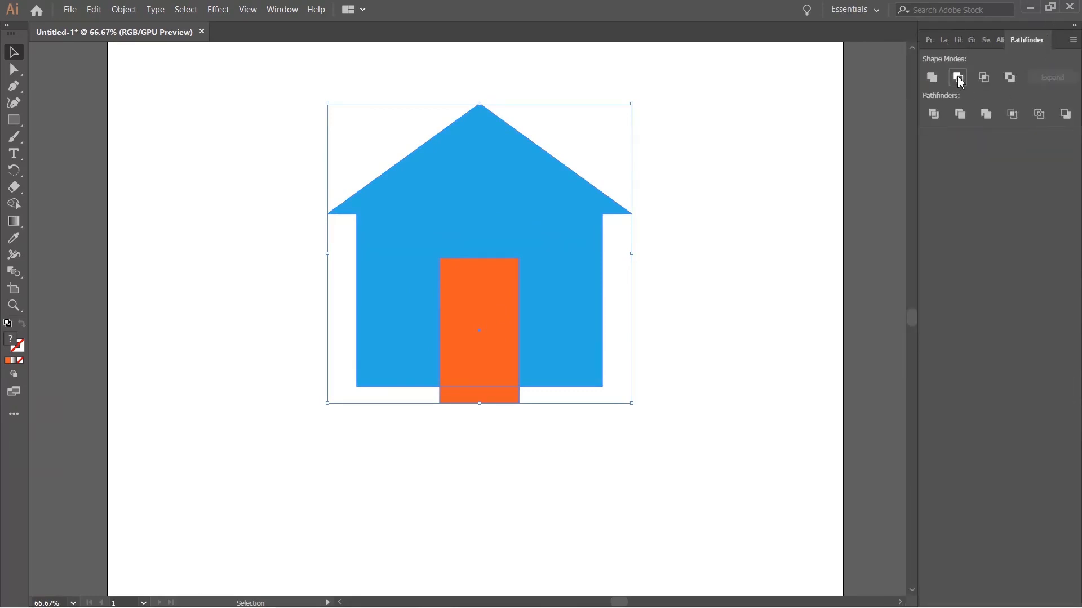
left_click(958, 76)
left_click(750, 248)
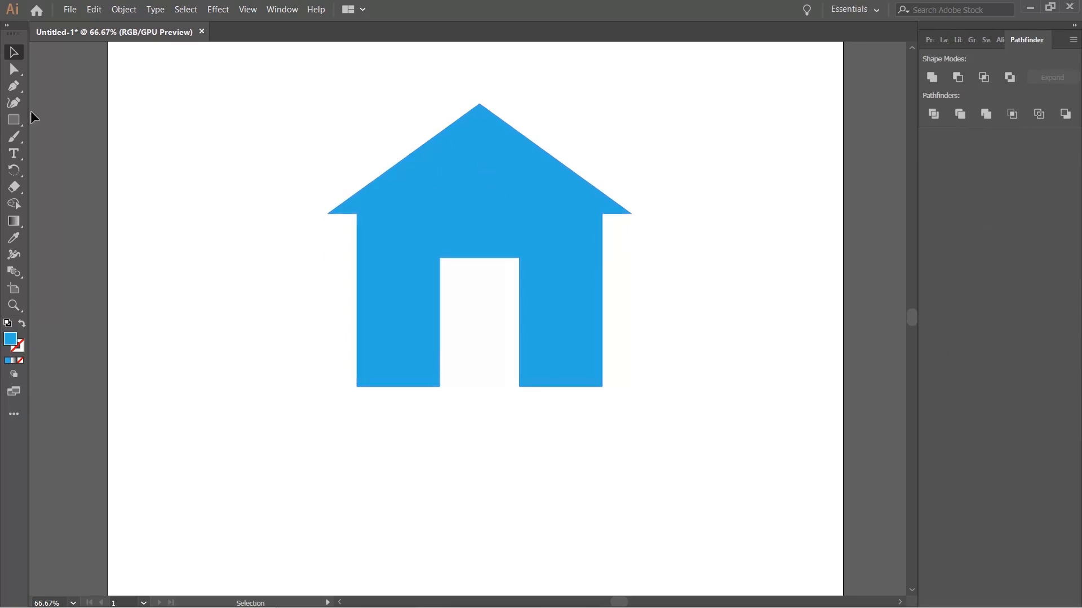
Draw a circle about 54 px in diameter in the roof area above the door opening.
left_click_drag(17, 124, 56, 135)
left_click_drag(458, 170, 496, 208)
left_click(13, 53)
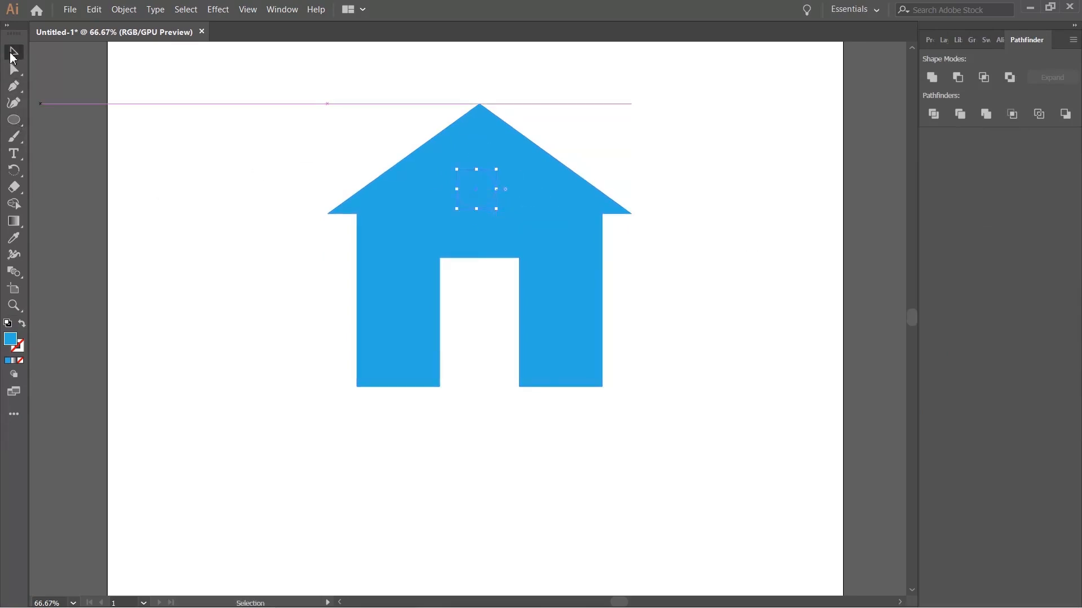
Fill the small circle in the roof with light brown.
left_click(927, 38)
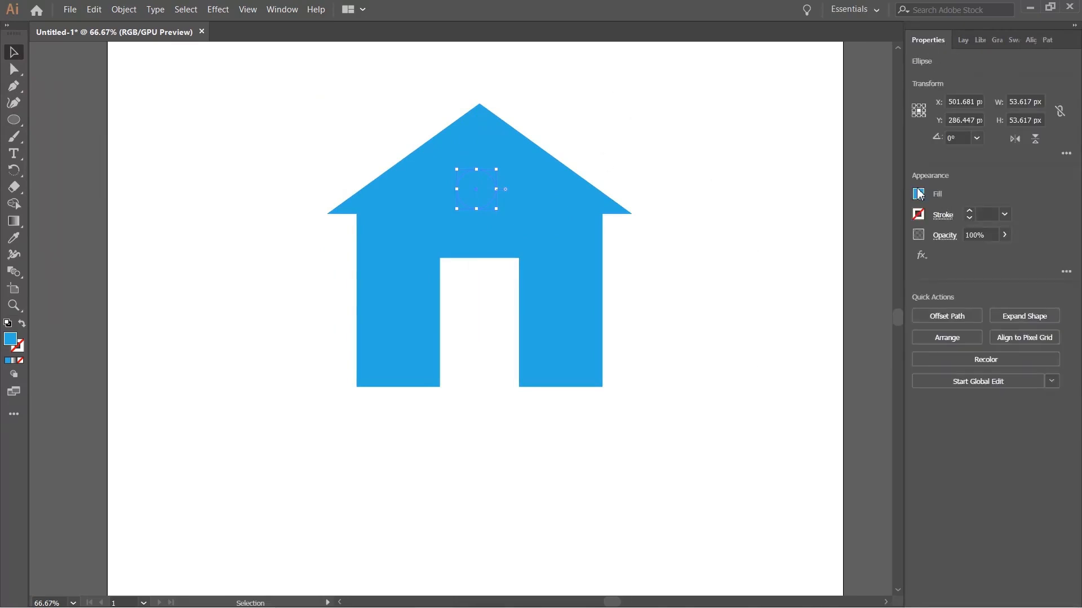
left_click(918, 194)
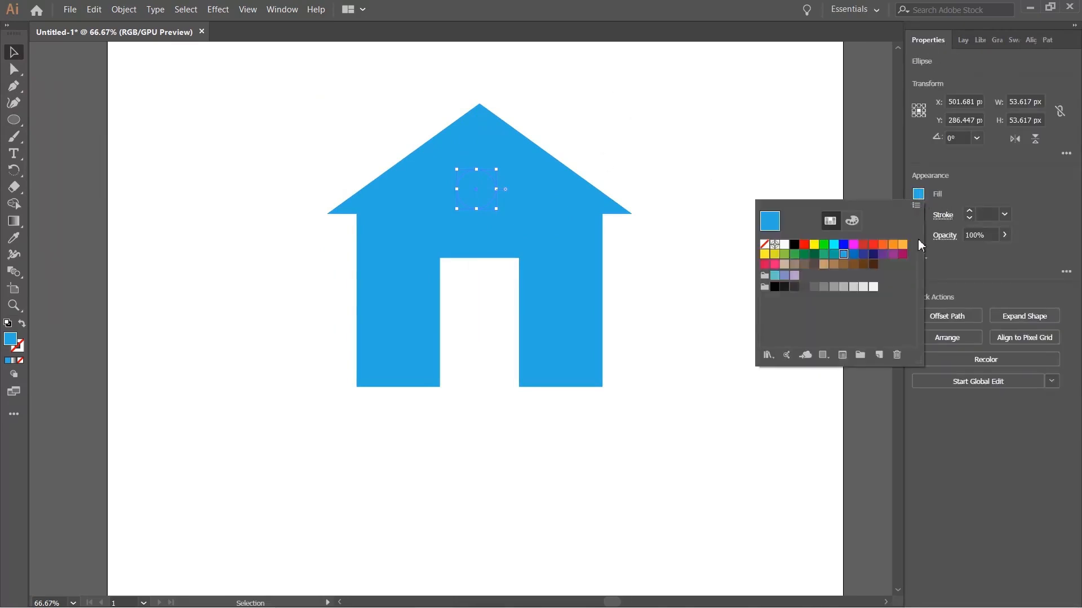
left_click(825, 266)
left_click(713, 121)
left_click(494, 188)
Select the house and the light brown circle and cut out a round window with the Minus Front shape mode.
left_click_drag(352, 119, 712, 366)
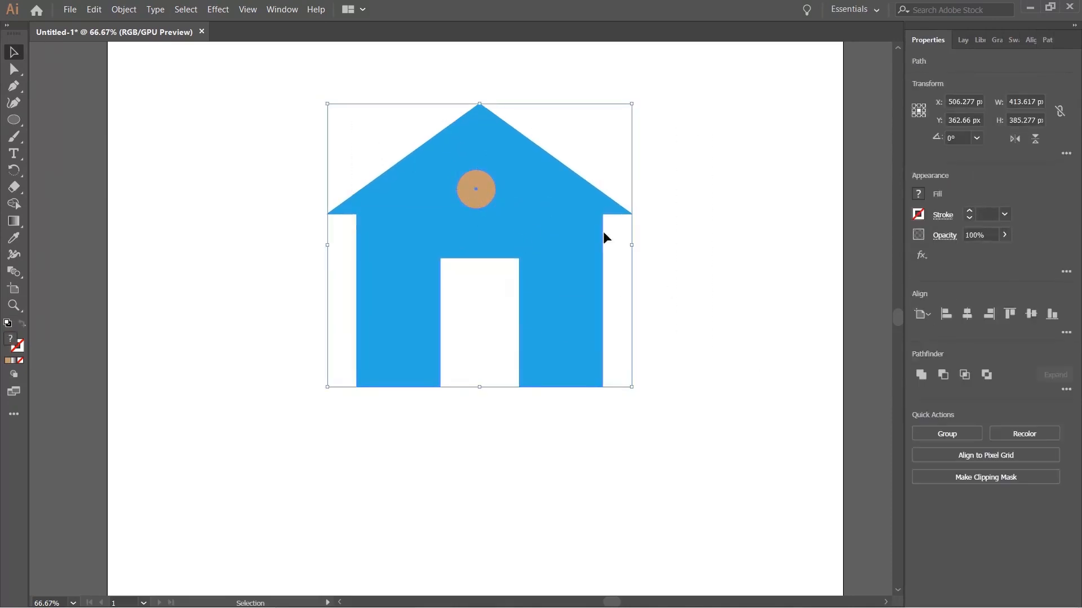
left_click(1047, 40)
left_click(963, 79)
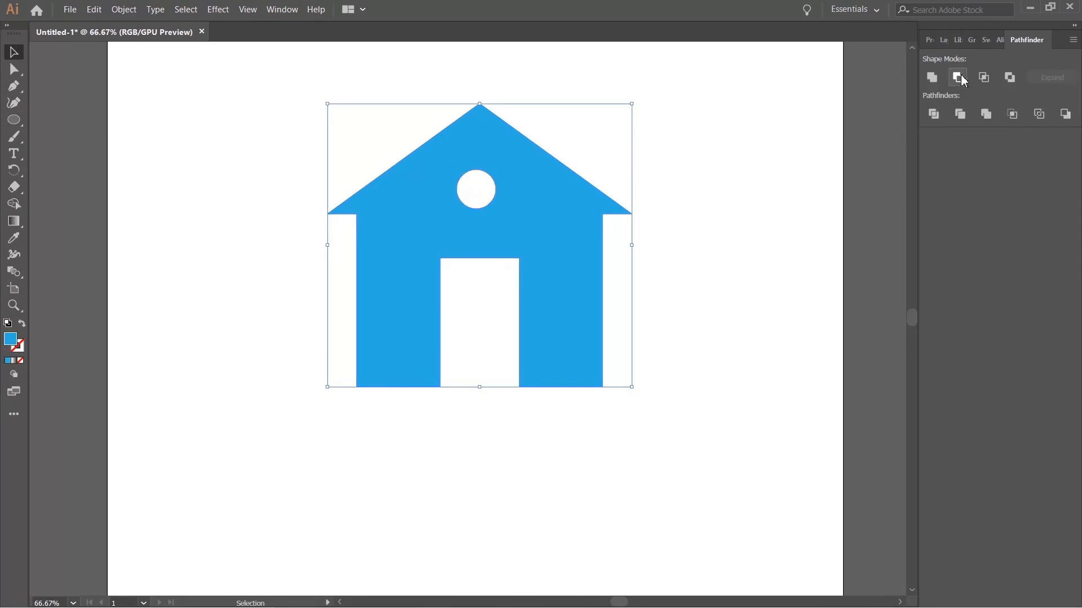